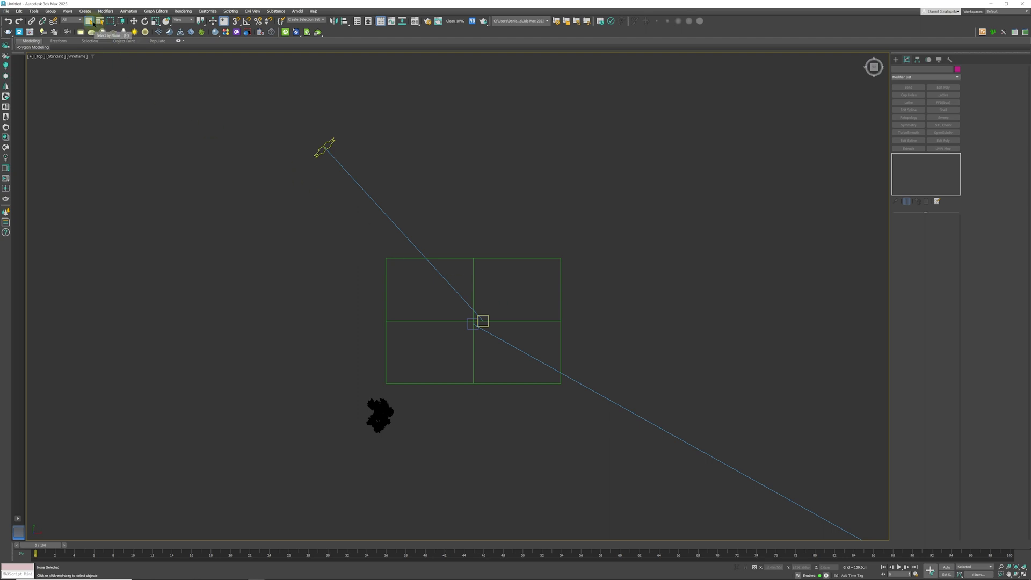
Select the ground plane in an angled orthographic view and switch the viewport to shaded display.
{"action": "middle_click_drag", "start_coordinate": [603, 272], "coordinate": [586, 279]}
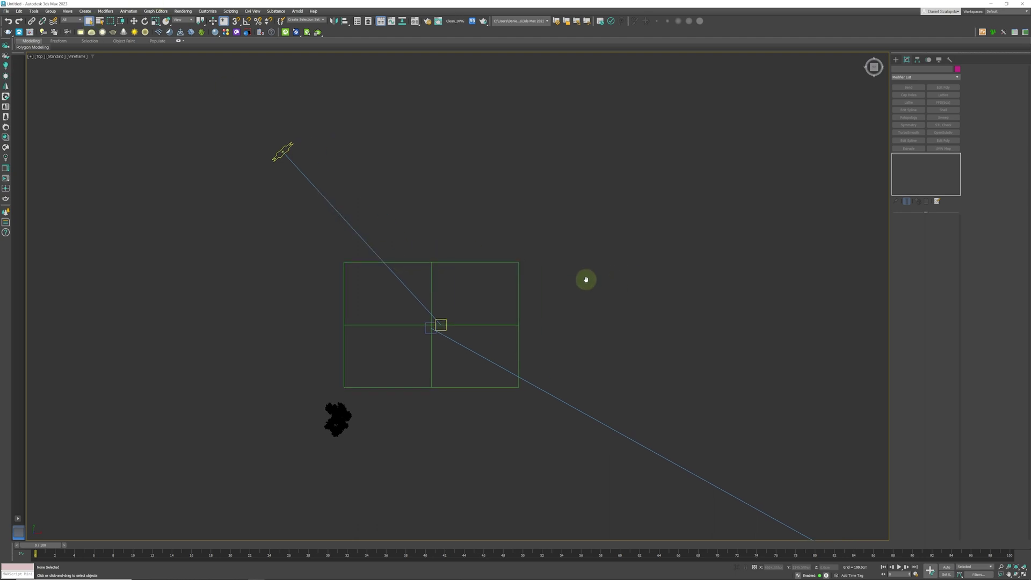
{"action": "scroll", "coordinate": [586, 280], "scroll_direction": "down", "scroll_amount": 3}
{"action": "middle_click_drag", "start_coordinate": [612, 241], "coordinate": [601, 248]}
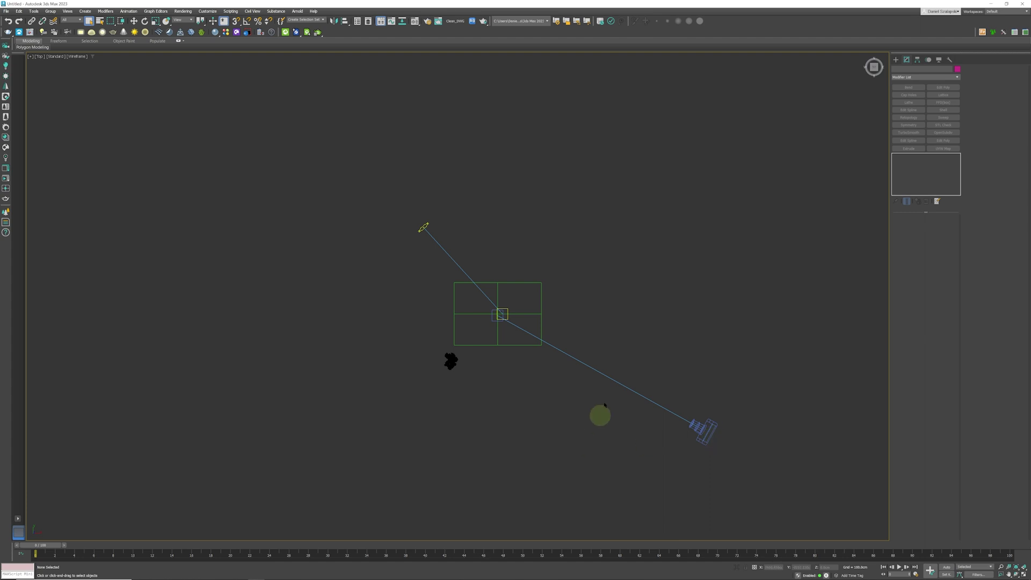
{"action": "middle_click_drag", "start_coordinate": [621, 311], "coordinate": [610, 329]}
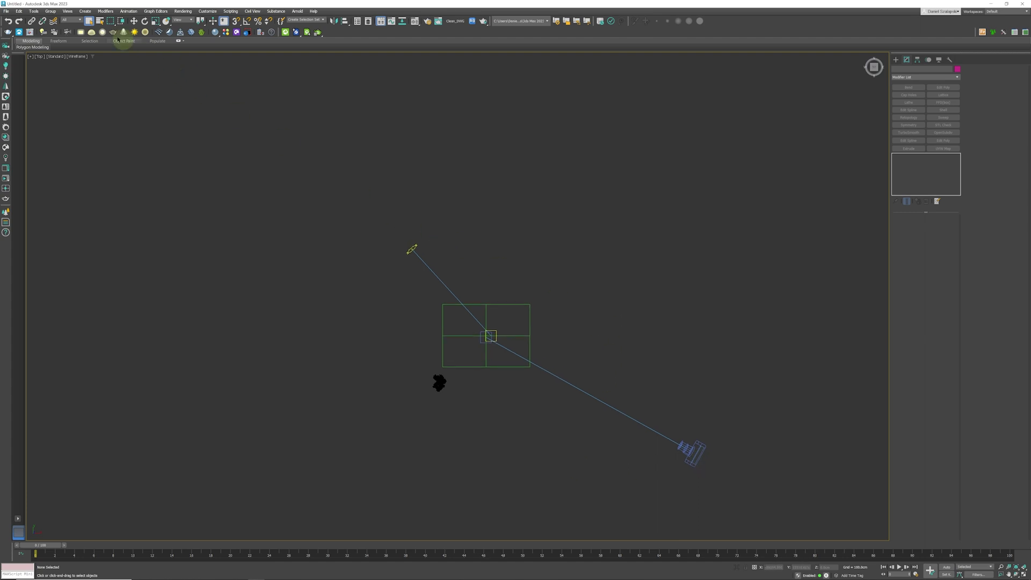
{"action": "left_click", "coordinate": [90, 21]}
{"action": "middle_click_drag", "start_coordinate": [560, 350], "coordinate": [558, 293], "text": "alt"}
{"action": "left_click", "coordinate": [552, 296]}
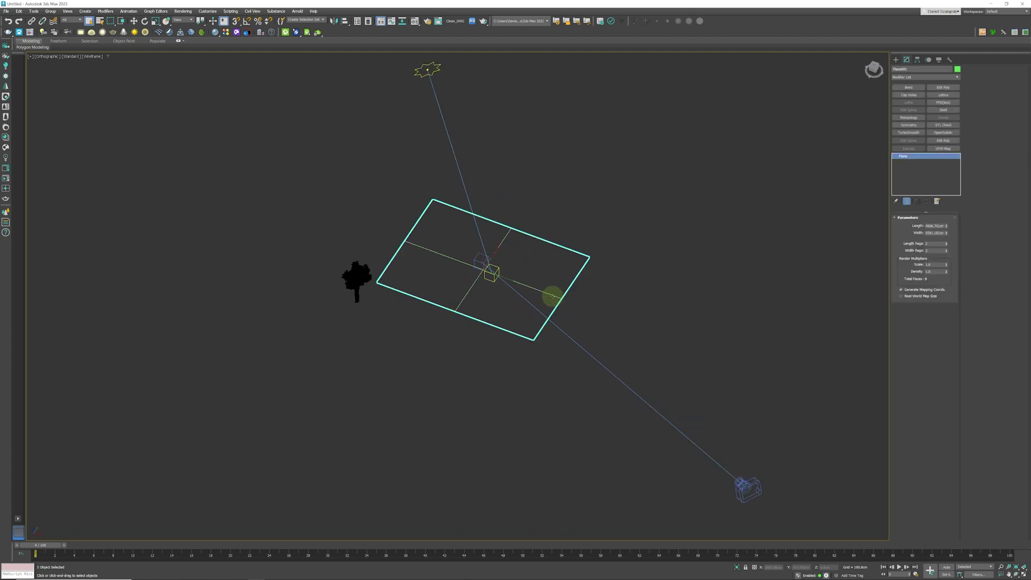
{"action": "key", "text": "F3"}
{"action": "middle_click_drag", "start_coordinate": [547, 285], "coordinate": [541, 300]}
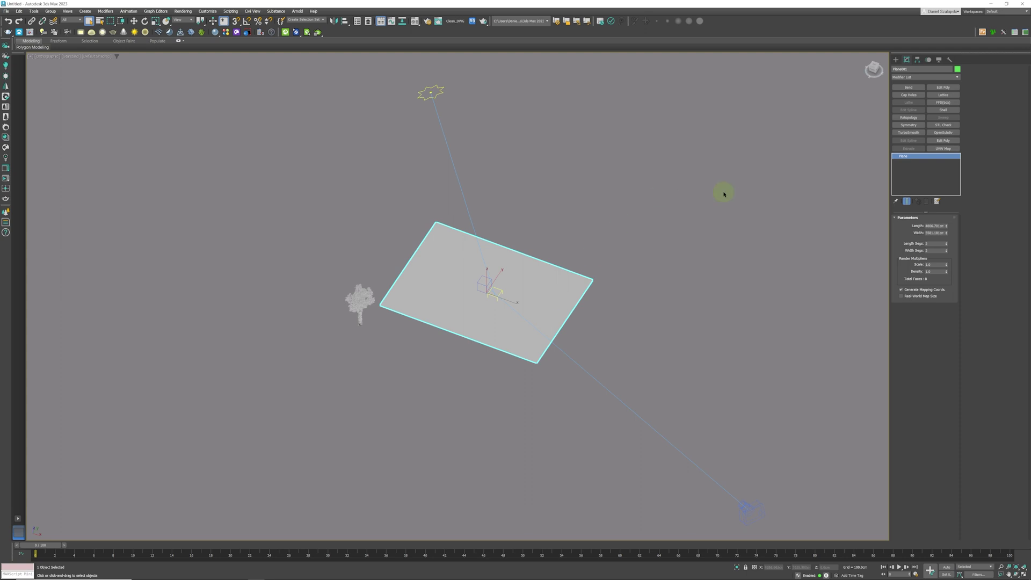
Create a Forest Pro object from the Itoo Software geometry category, using the ground plane as its scattering surface.
{"action": "left_click", "coordinate": [897, 60]}
{"action": "left_click", "coordinate": [912, 69]}
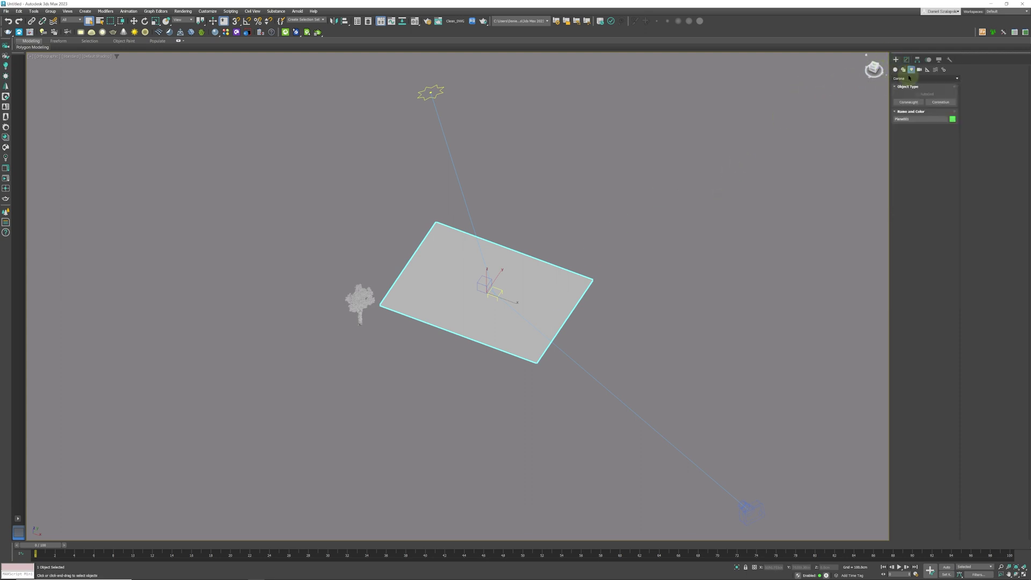
{"action": "left_click", "coordinate": [897, 79]}
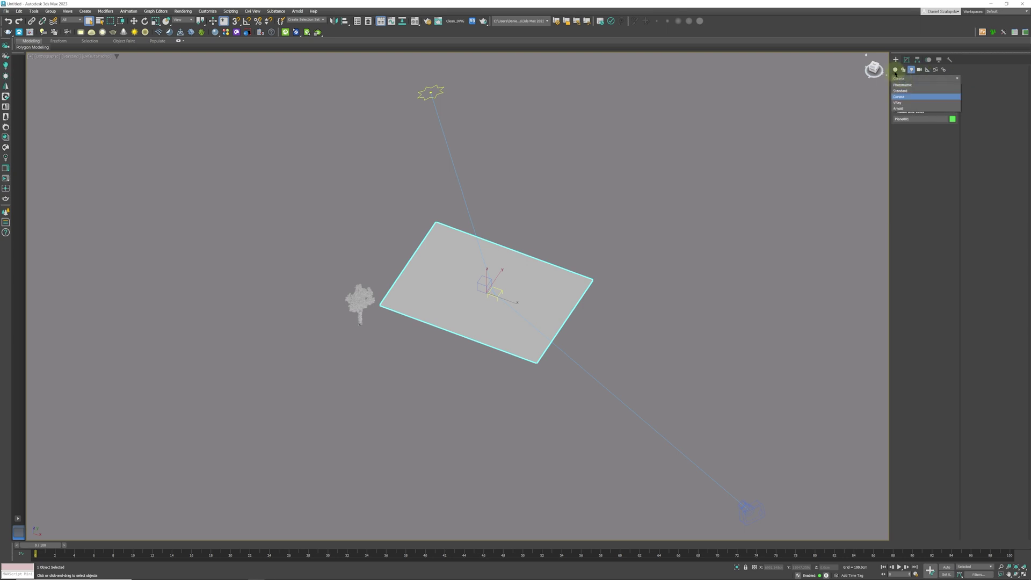
{"action": "left_click", "coordinate": [895, 70]}
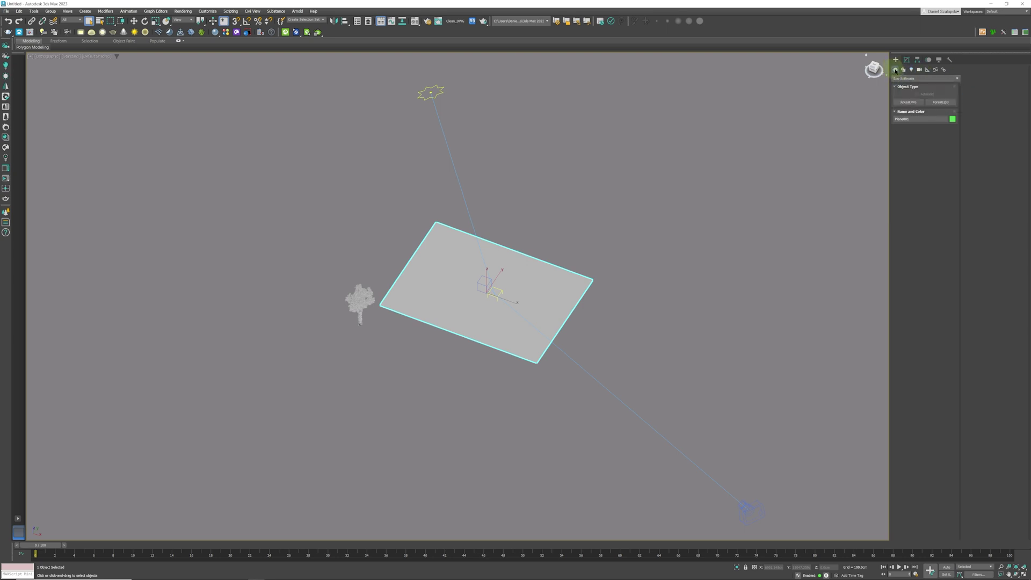
{"action": "left_click", "coordinate": [926, 79]}
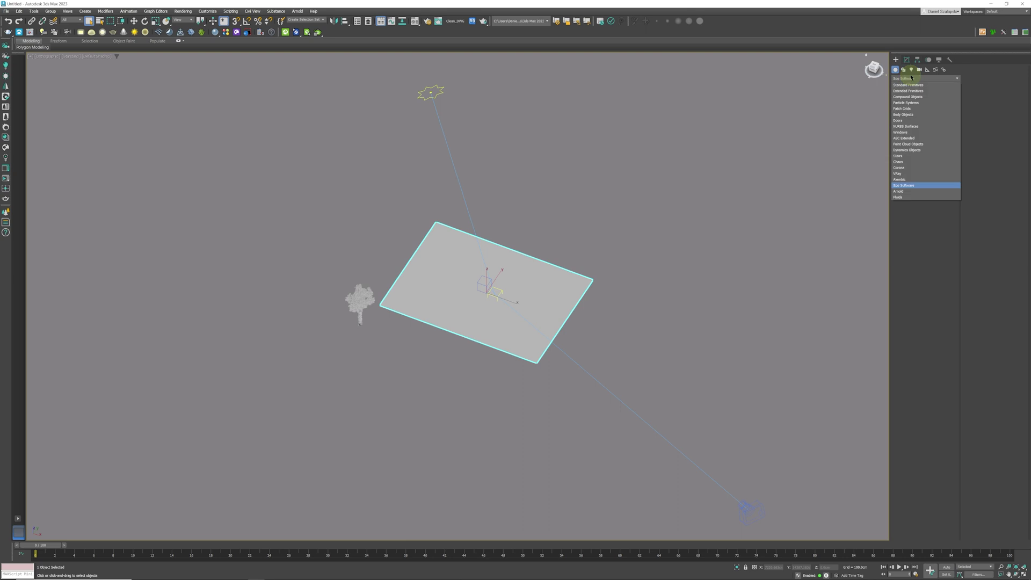
{"action": "left_click", "coordinate": [901, 186]}
{"action": "left_click", "coordinate": [913, 101]}
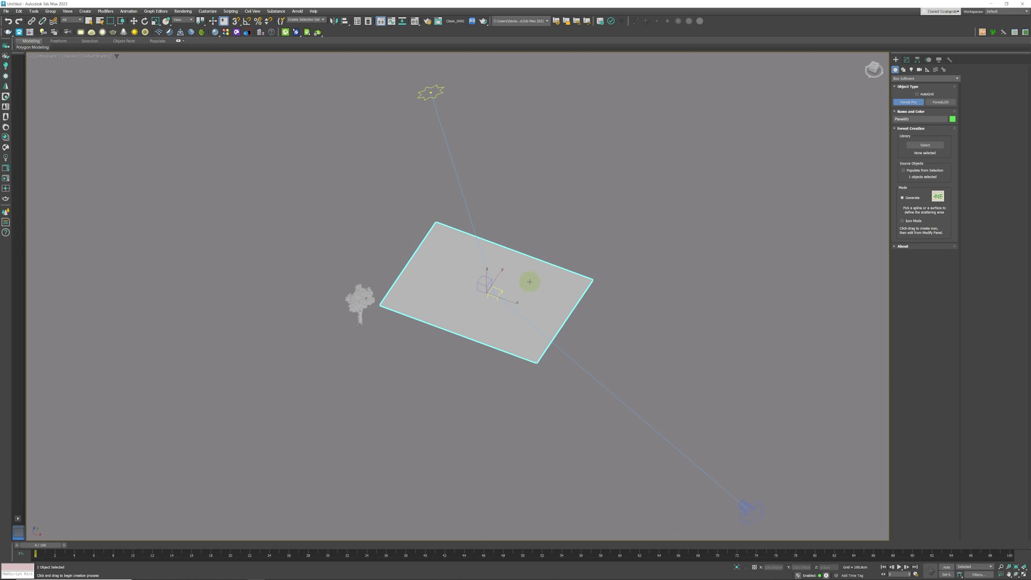
{"action": "left_click", "coordinate": [530, 281]}
Load Date Palm 1 from the 3D forest library into the forest, rescaling it to system units and enabling the recommended proxy options.
{"action": "left_click", "coordinate": [906, 60]}
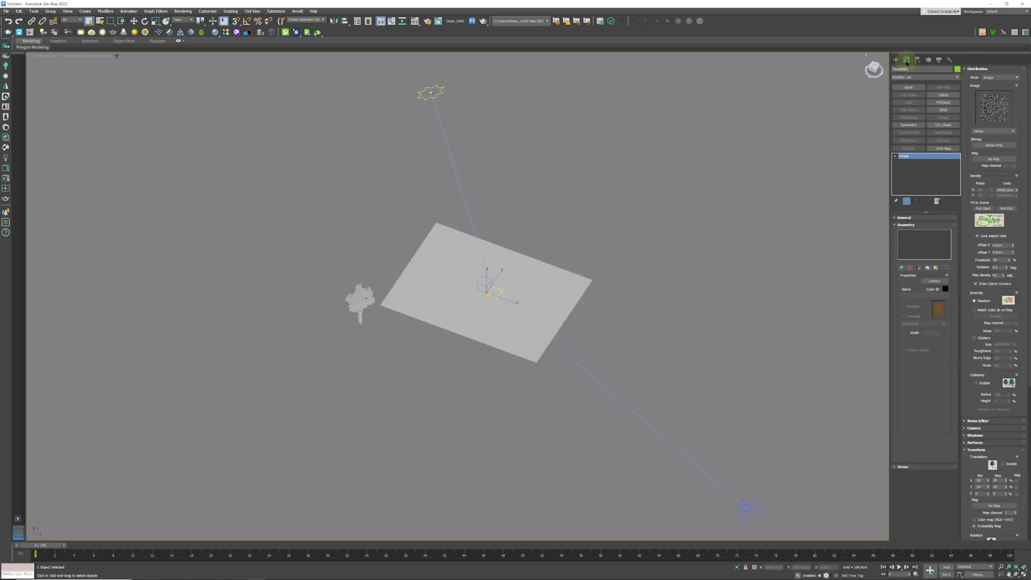
{"action": "left_click", "coordinate": [548, 306]}
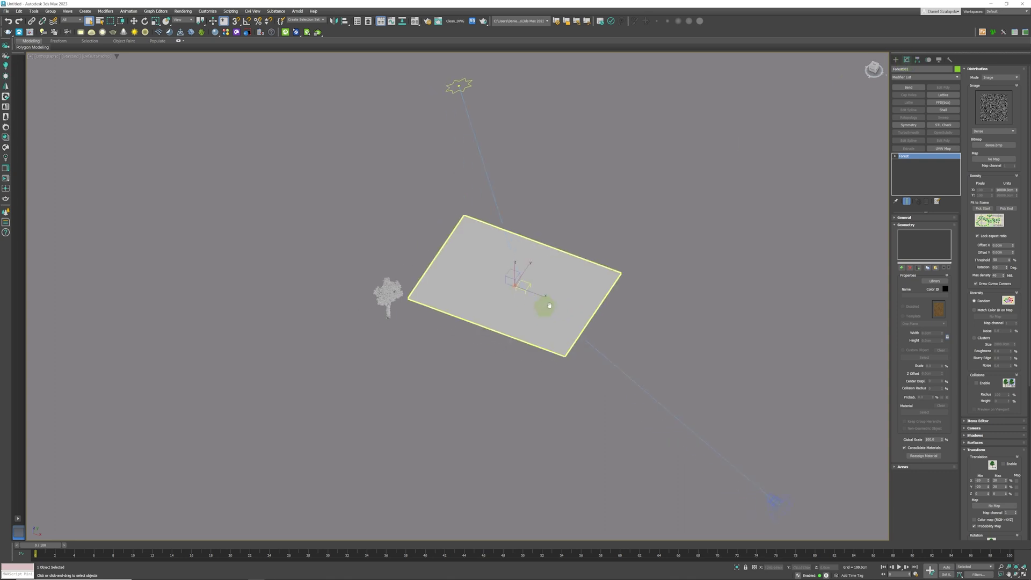
{"action": "middle_click_drag", "start_coordinate": [548, 306], "coordinate": [603, 295]}
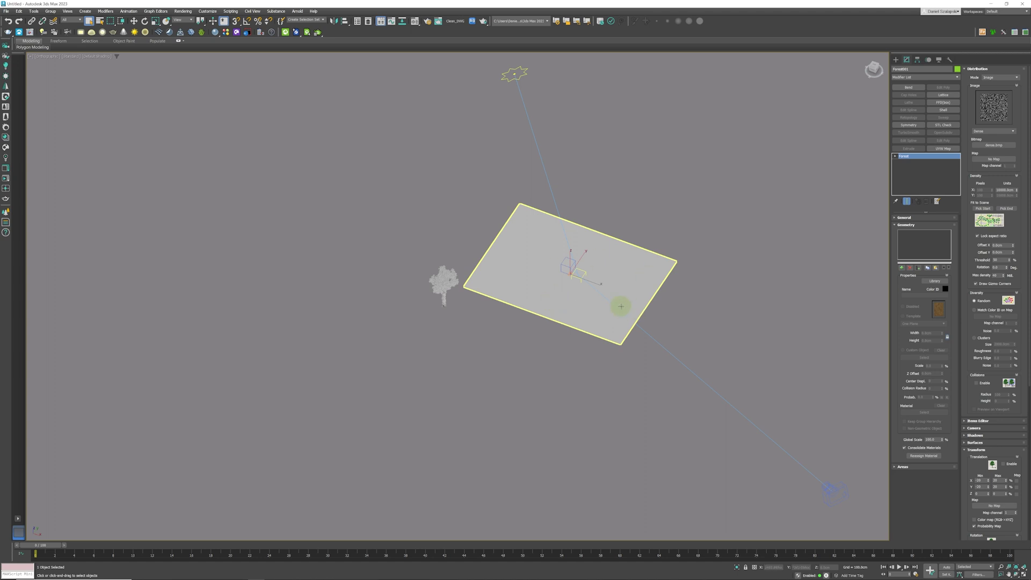
{"action": "middle_click_drag", "start_coordinate": [621, 306], "coordinate": [636, 281]}
{"action": "scroll", "coordinate": [611, 250], "scroll_direction": "up", "scroll_amount": 2}
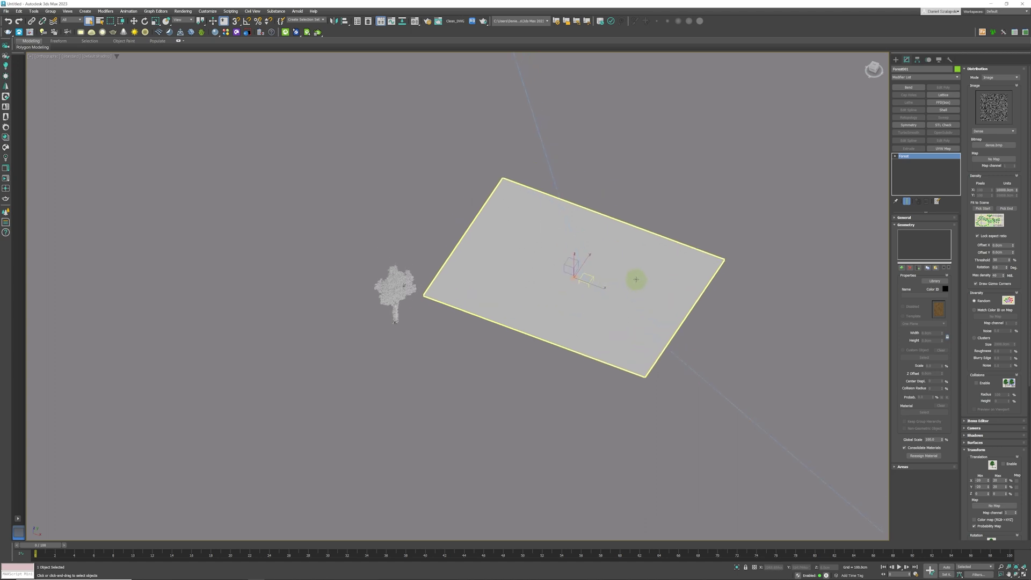
{"action": "scroll", "coordinate": [638, 287], "scroll_direction": "up", "scroll_amount": 2}
{"action": "left_click", "coordinate": [935, 282]}
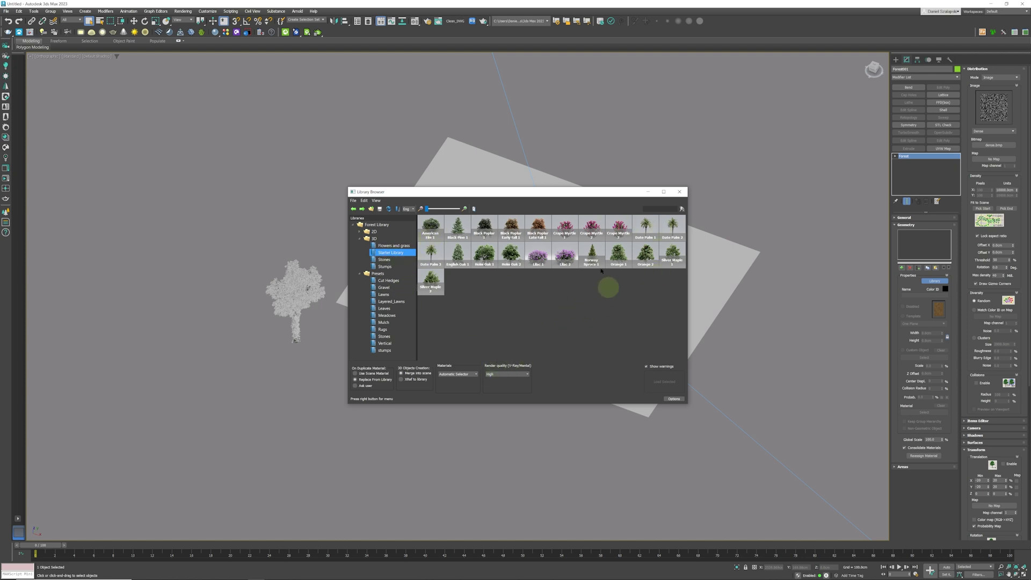
{"action": "left_click", "coordinate": [649, 227]}
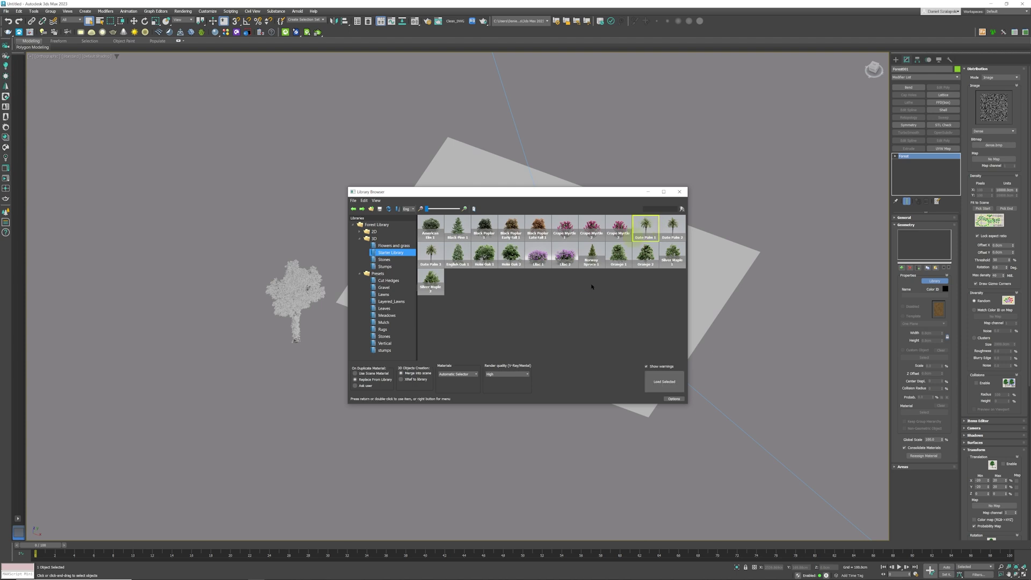
{"action": "left_click", "coordinate": [662, 387]}
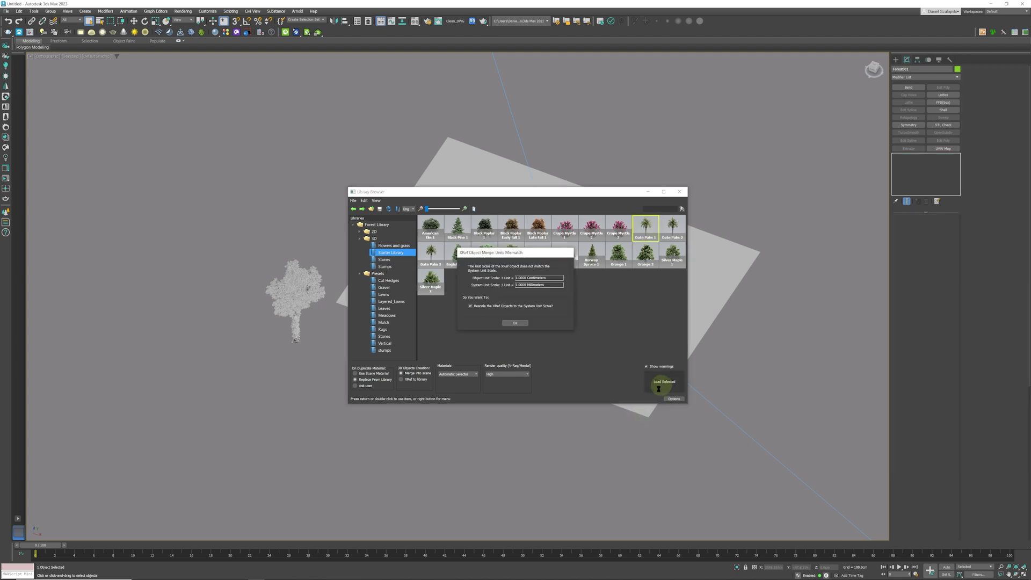
{"action": "left_click", "coordinate": [516, 323]}
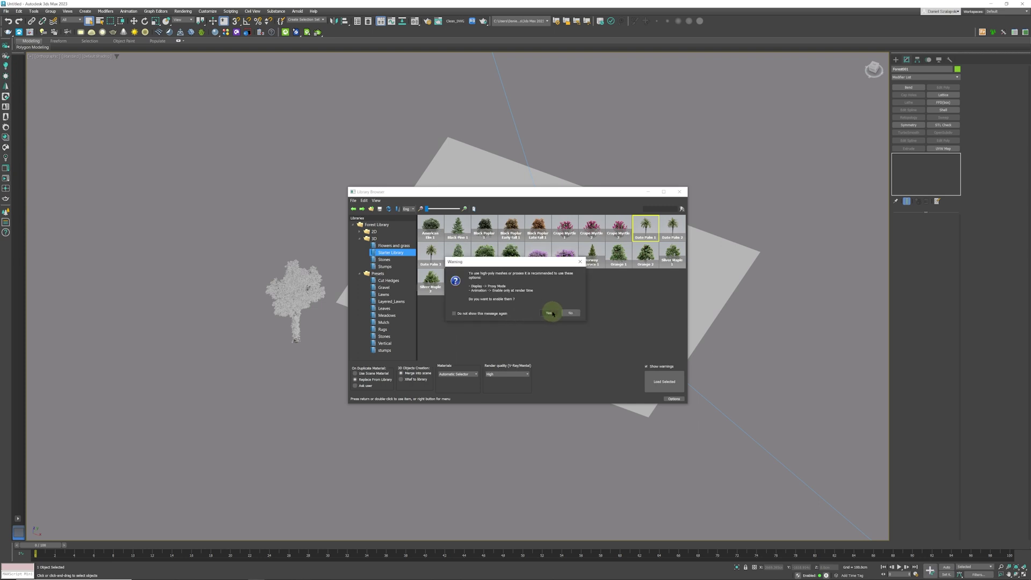
{"action": "left_click", "coordinate": [553, 314]}
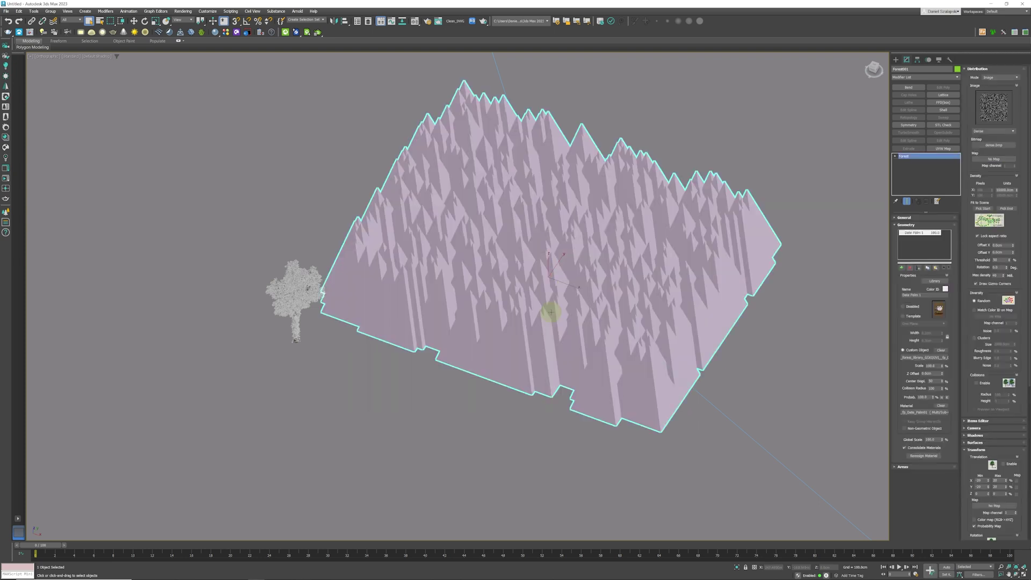
Switch to the Corona camera view and start an interactive Corona render, enlarging its frame buffer window.
{"action": "middle_click_drag", "start_coordinate": [620, 302], "coordinate": [561, 342]}
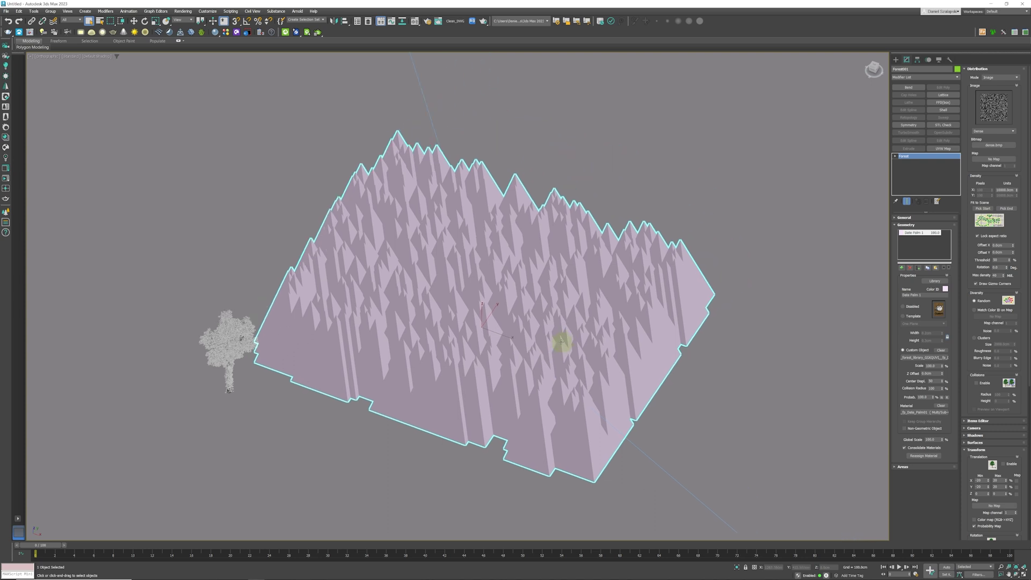
{"action": "scroll", "coordinate": [469, 363], "scroll_direction": "down", "scroll_amount": 5}
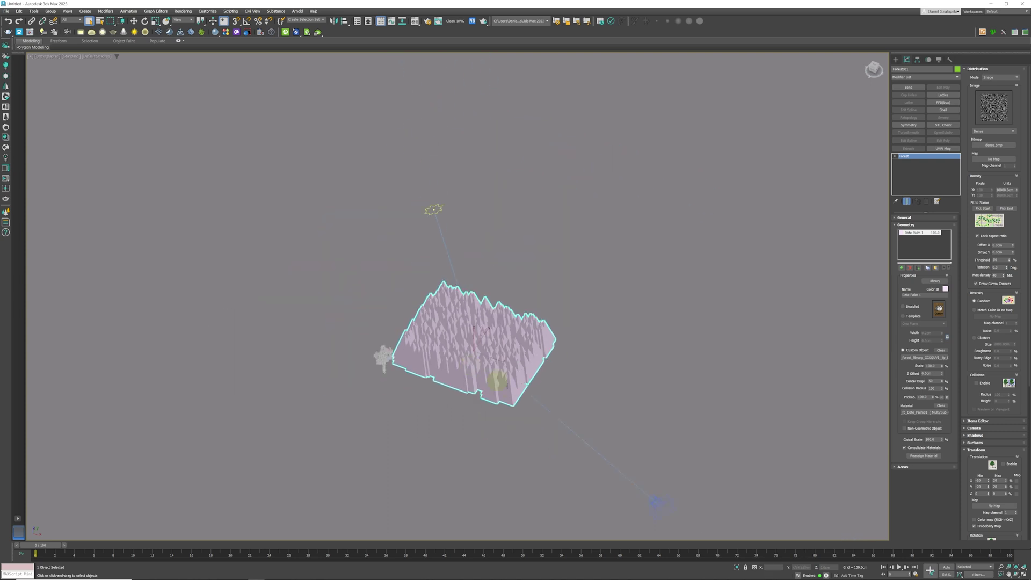
{"action": "middle_click_drag", "start_coordinate": [493, 382], "coordinate": [516, 385], "text": "alt"}
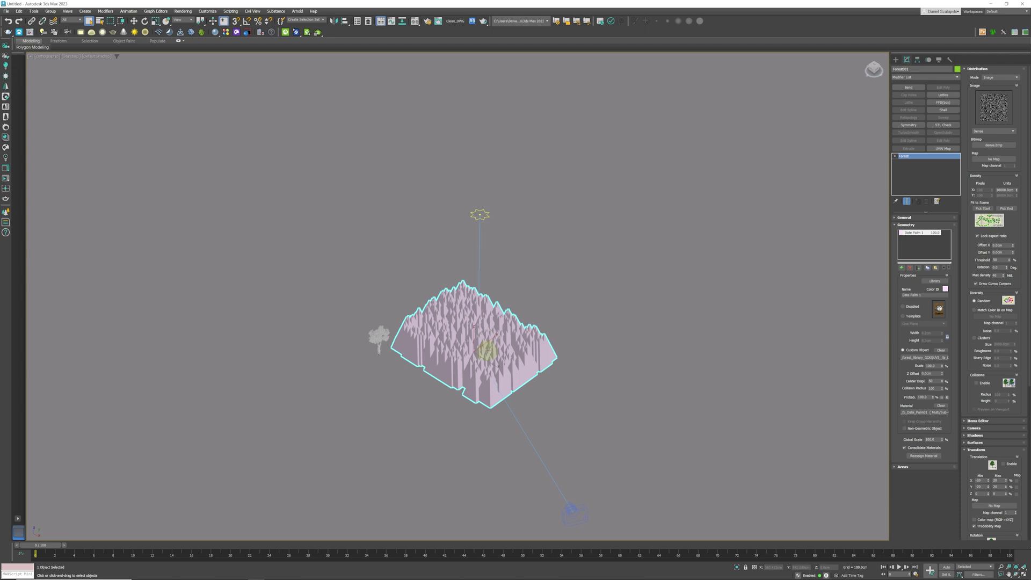
{"action": "middle_click_drag", "start_coordinate": [537, 389], "coordinate": [563, 359]}
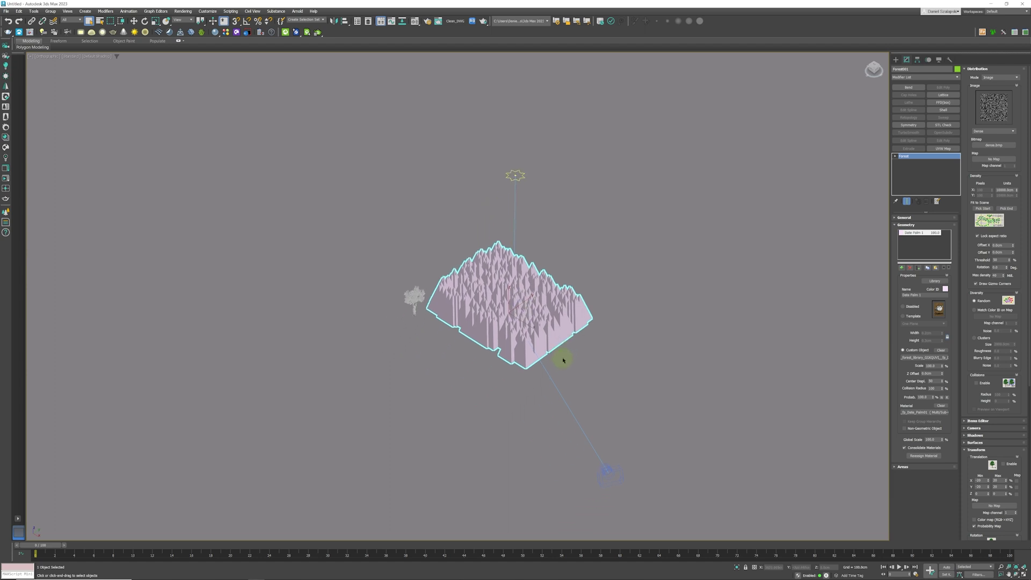
{"action": "key", "text": "c"}
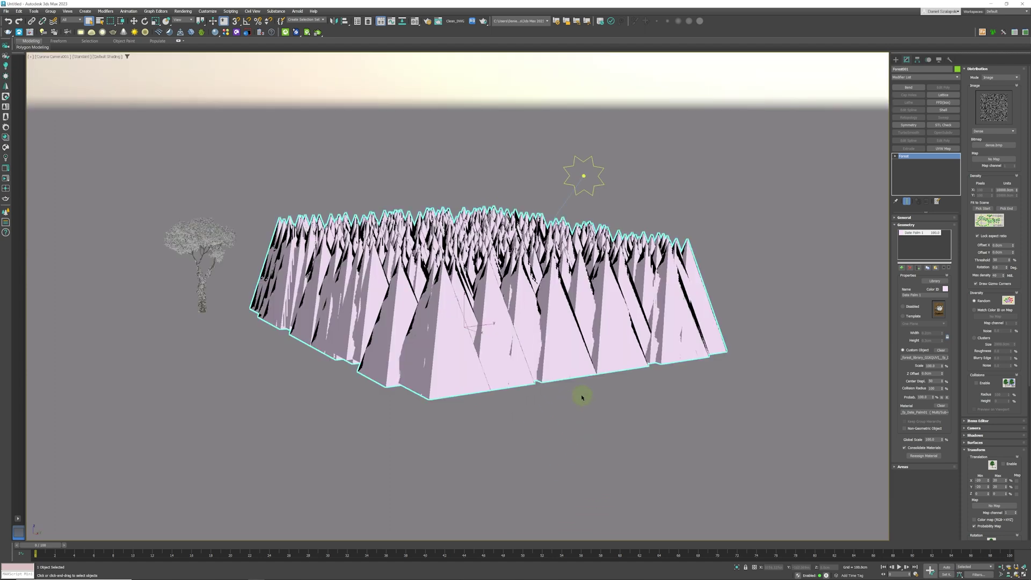
{"action": "key", "text": "F10"}
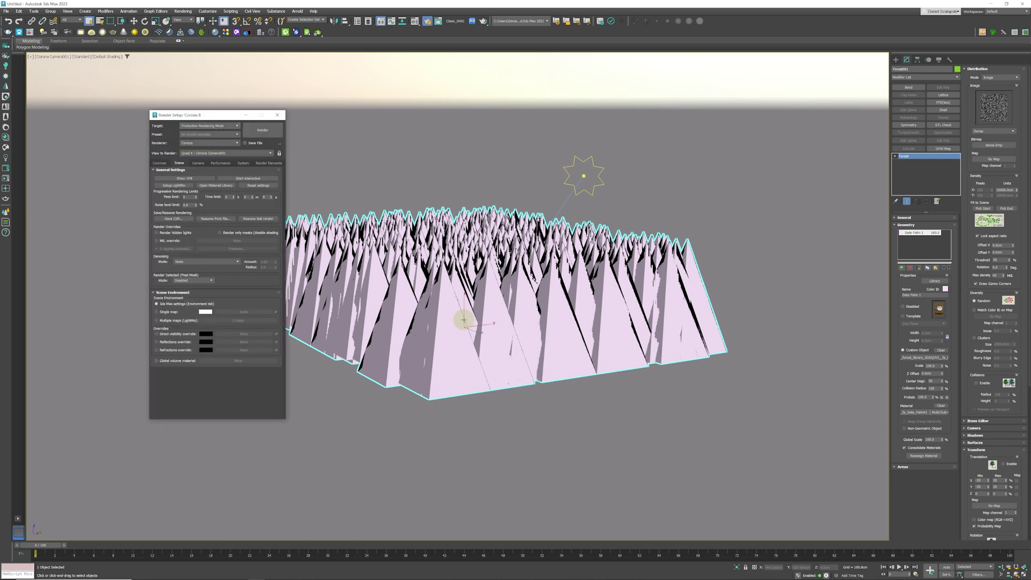
{"action": "left_click", "coordinate": [249, 178]}
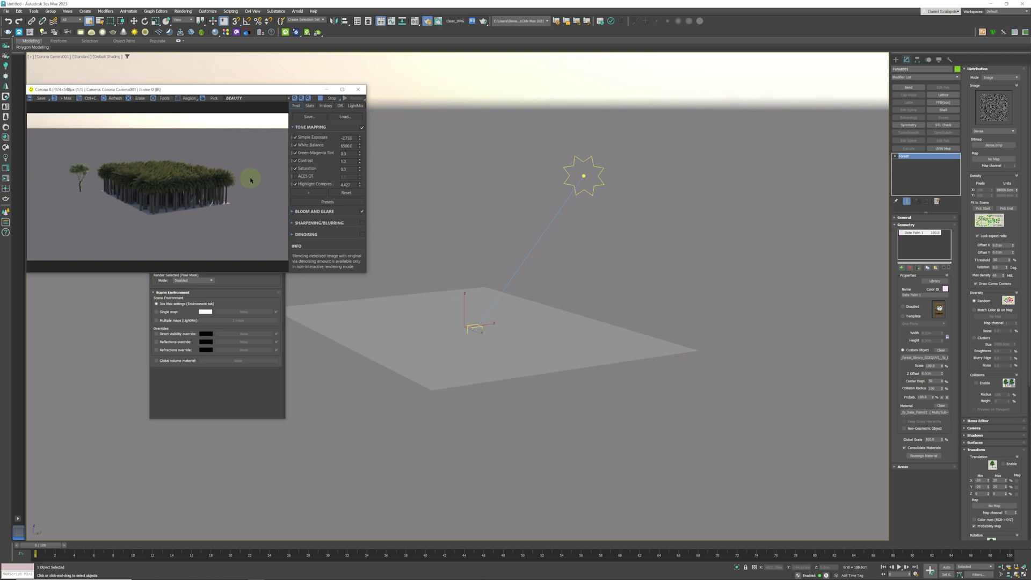
{"action": "left_click_drag", "start_coordinate": [226, 90], "coordinate": [240, 97]}
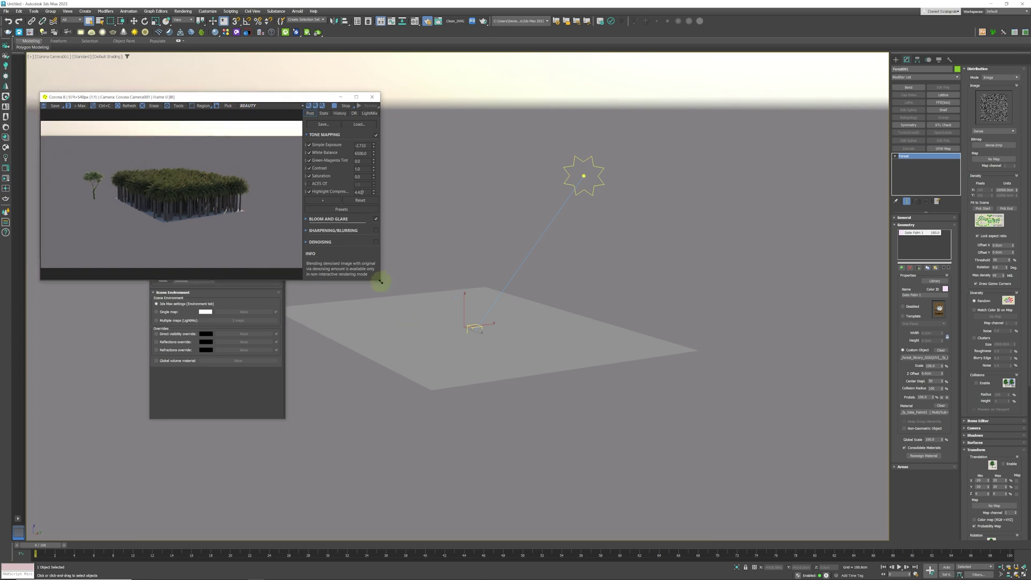
{"action": "left_click_drag", "start_coordinate": [380, 286], "coordinate": [444, 410]}
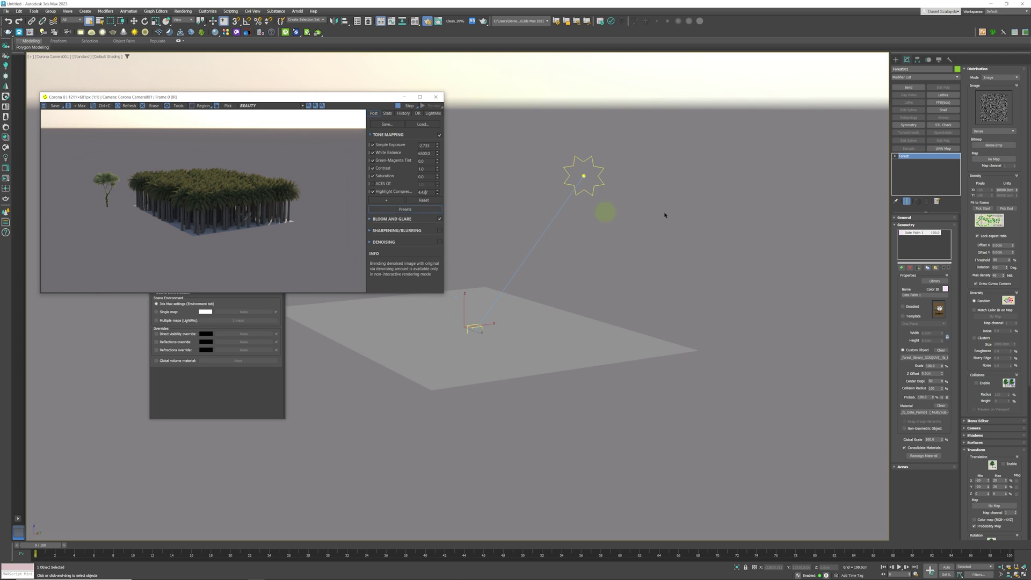
Try the Full distribution map and other patch patterns on the forest, settling on Patches 4.
{"action": "left_click", "coordinate": [1013, 133]}
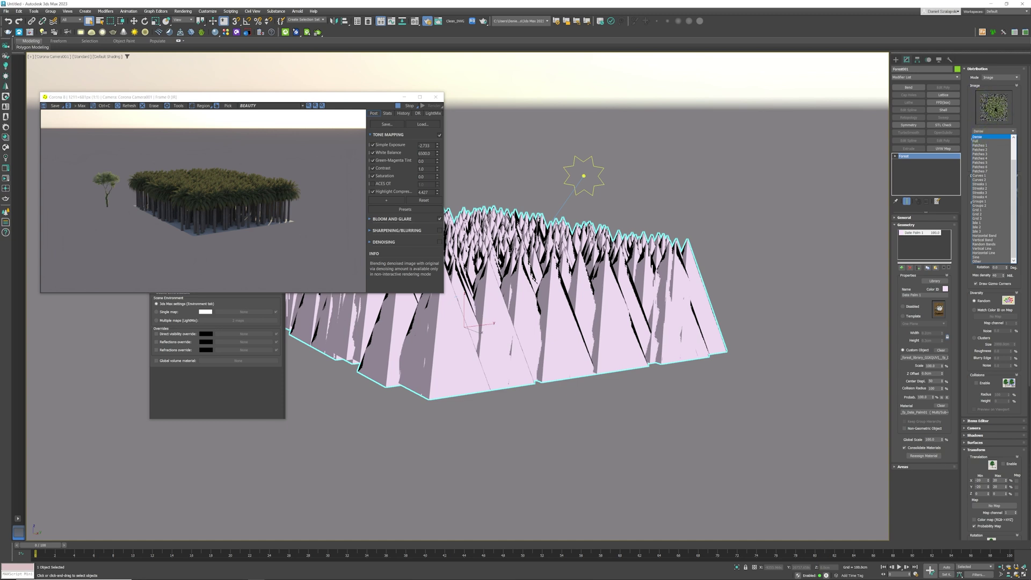
{"action": "left_click", "coordinate": [978, 141]}
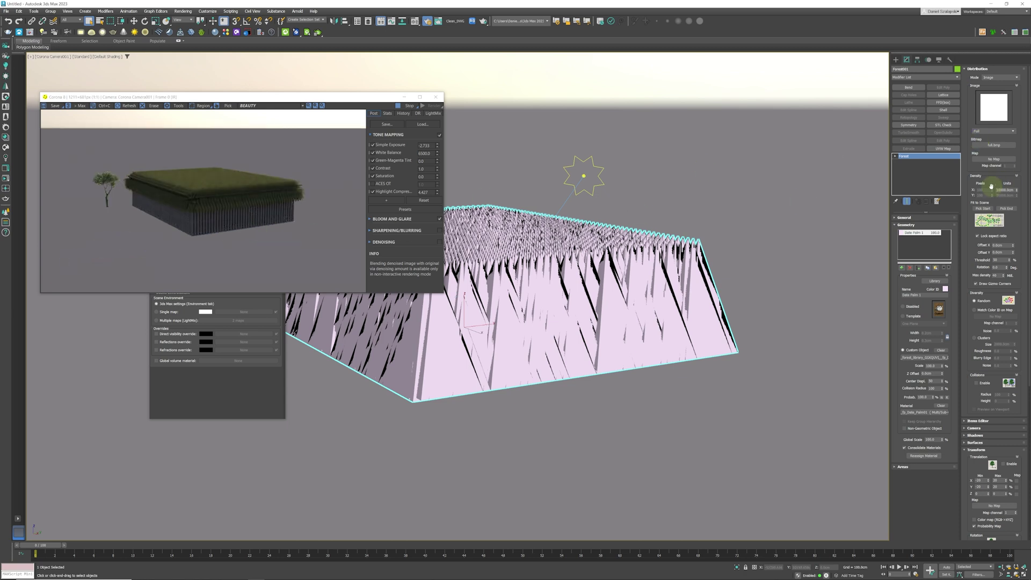
{"action": "left_click", "coordinate": [1015, 134]}
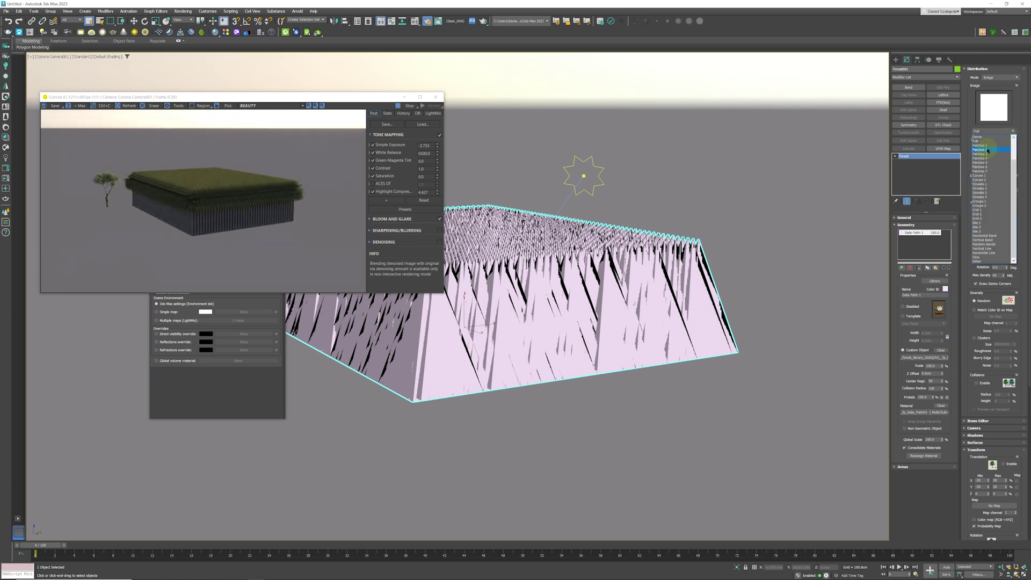
{"action": "left_click", "coordinate": [986, 147]}
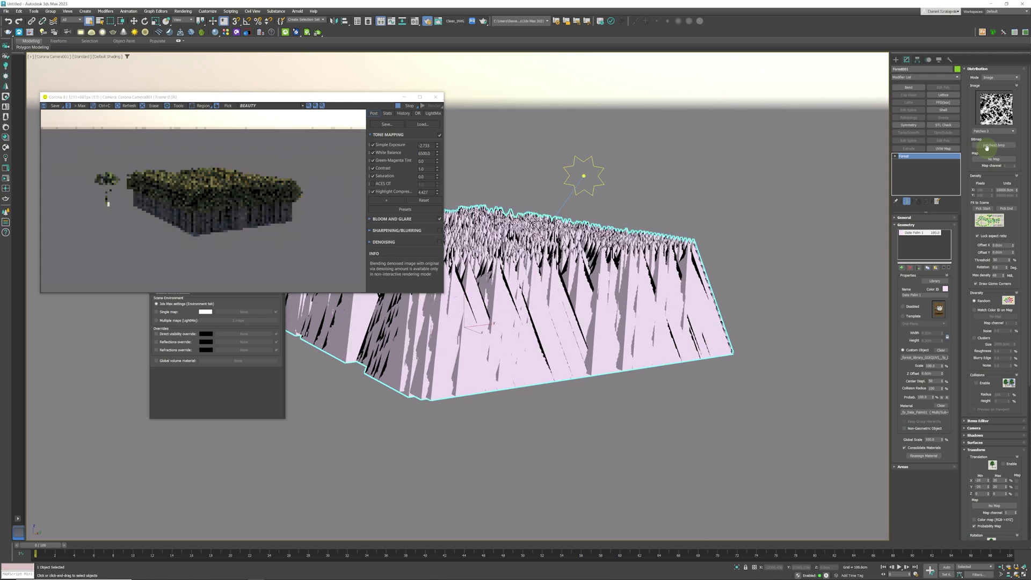
{"action": "key", "text": "Down"}
{"action": "key", "text": "Down"}
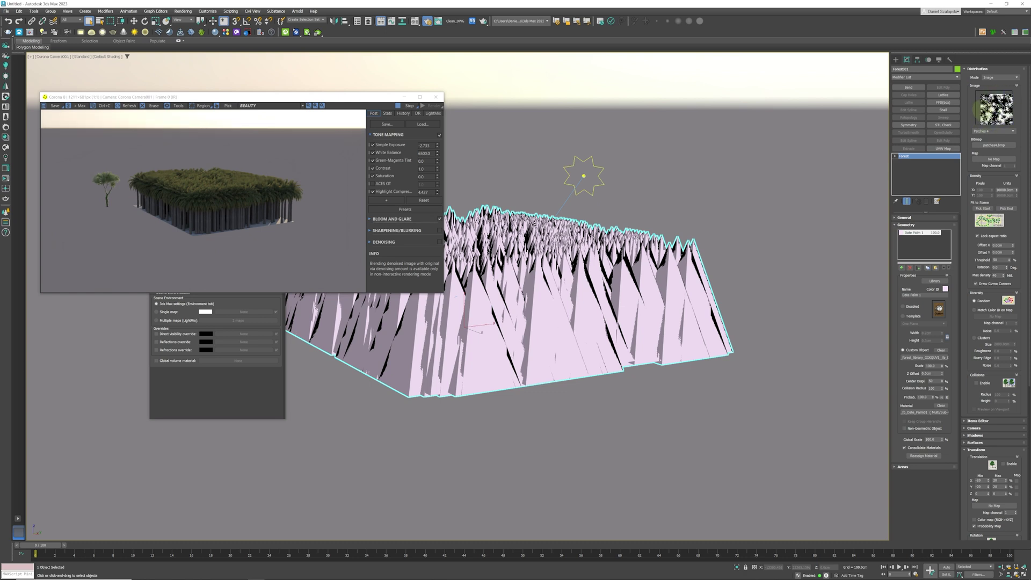
Increase the size of the distribution map's density units to spread the palms much farther apart.
{"action": "left_click", "coordinate": [993, 211]}
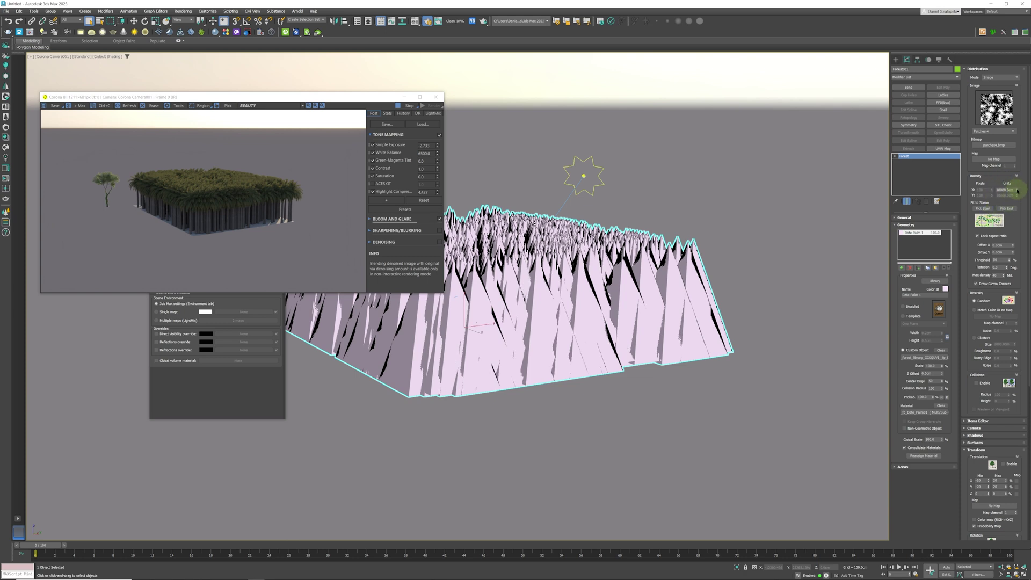
{"action": "left_click_drag", "start_coordinate": [1017, 191], "coordinate": [1021, 134]}
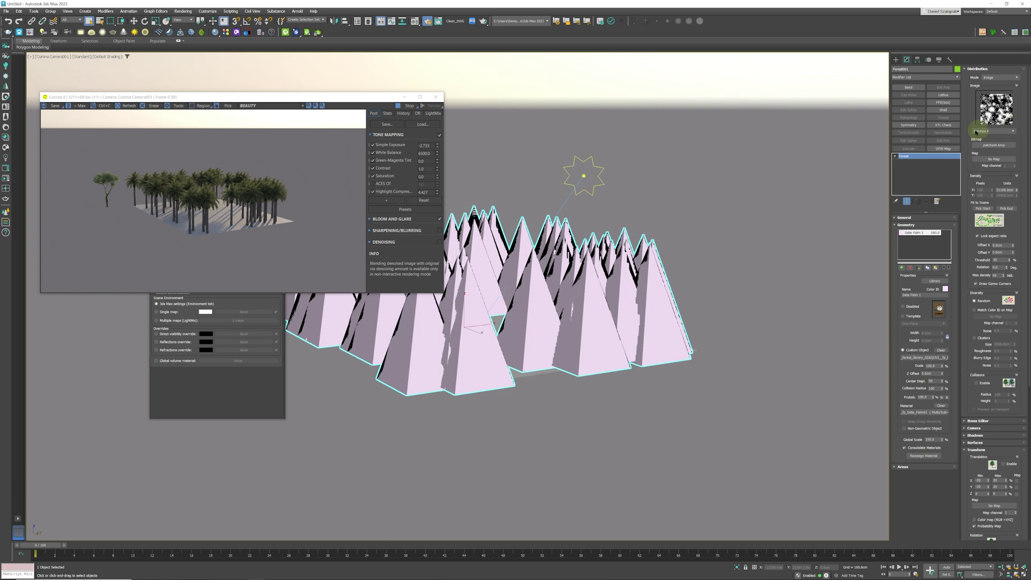
Try the Dense distribution map on the palm forest and settle on the Full map.
{"action": "left_click", "coordinate": [991, 131]}
{"action": "left_click", "coordinate": [991, 134]}
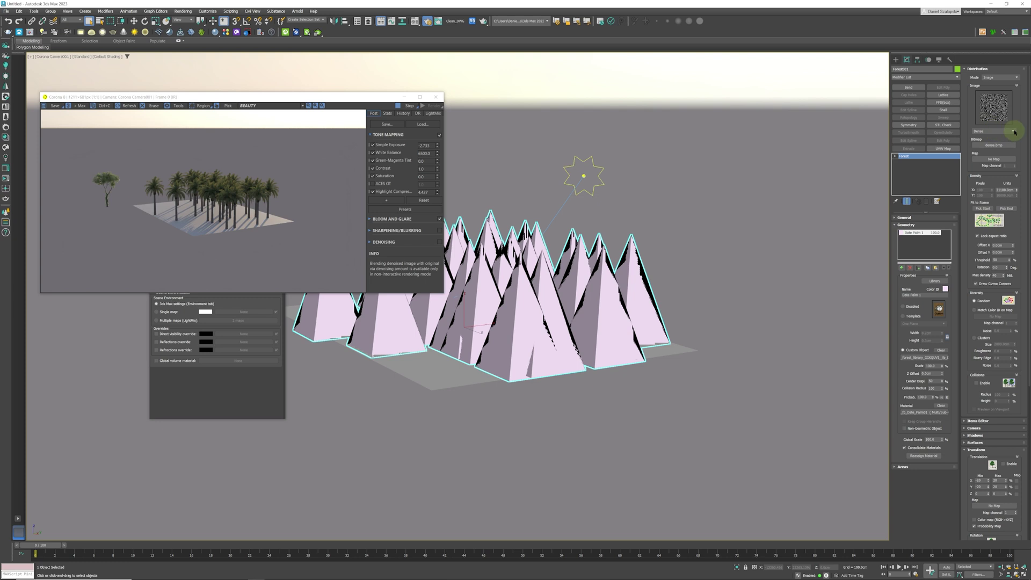
{"action": "left_click", "coordinate": [993, 131]}
{"action": "left_click", "coordinate": [995, 140]}
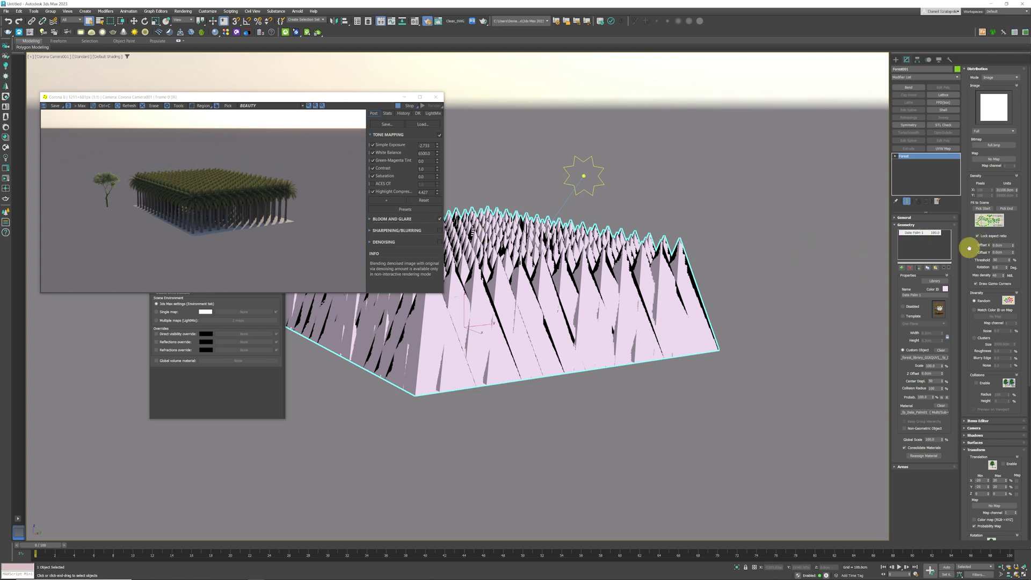
Enable random rotation, scale and translation in the palm forest's transform settings.
{"action": "scroll", "coordinate": [972, 247], "scroll_direction": "down", "scroll_amount": 5}
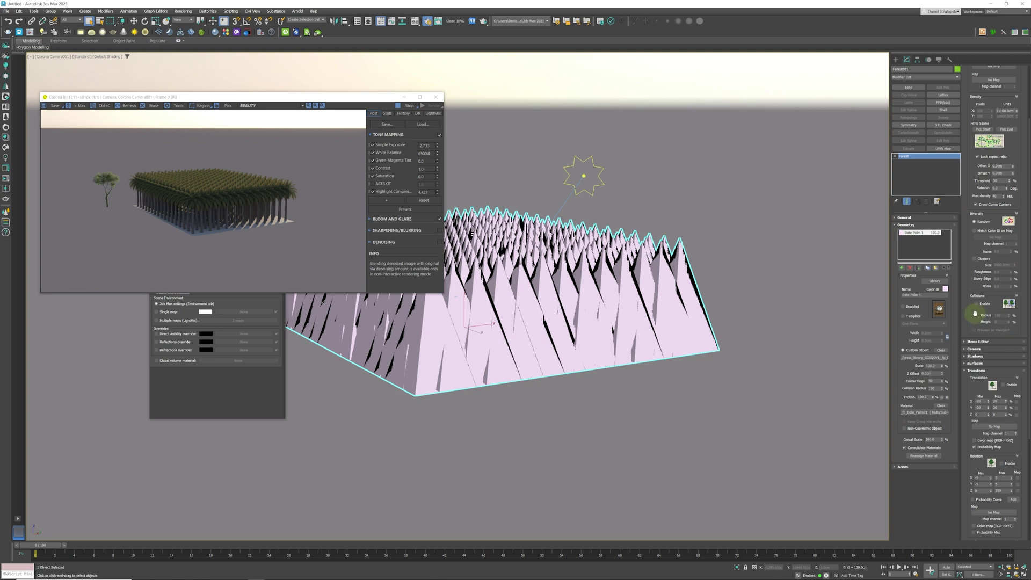
{"action": "scroll", "coordinate": [1024, 353], "scroll_direction": "down", "scroll_amount": 1}
{"action": "scroll", "coordinate": [1024, 353], "scroll_direction": "down", "scroll_amount": 2}
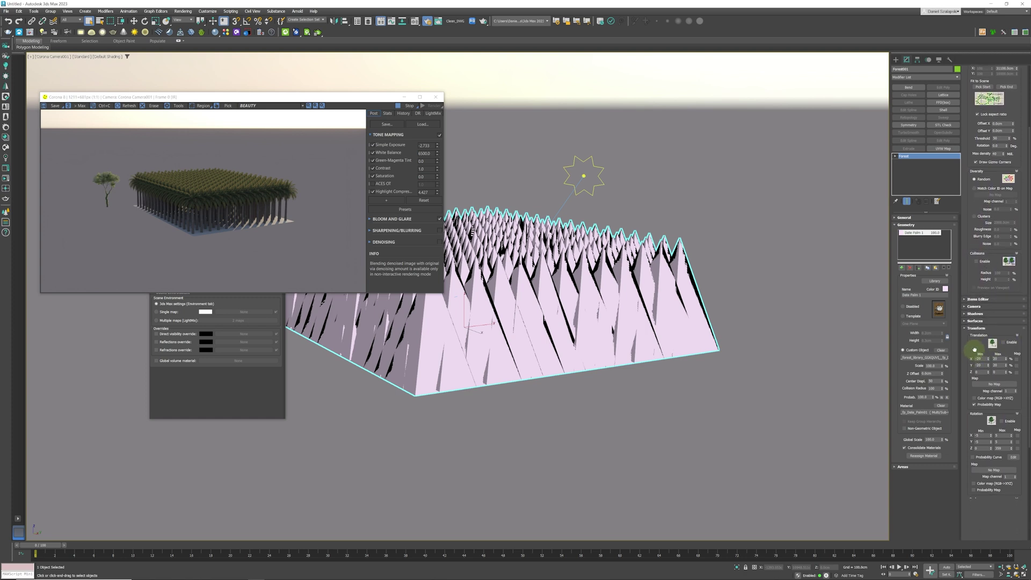
{"action": "scroll", "coordinate": [972, 318], "scroll_direction": "down", "scroll_amount": 1}
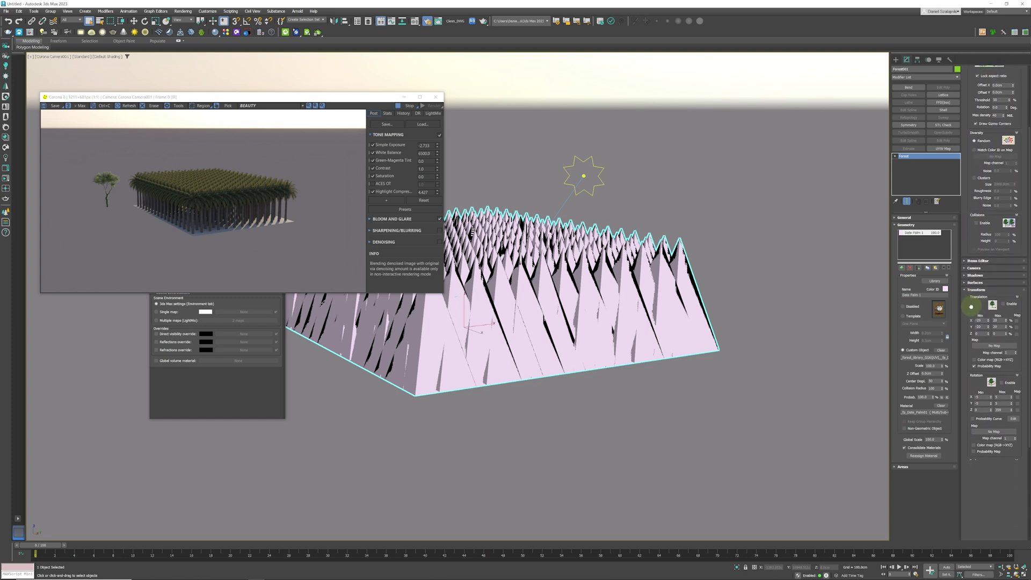
{"action": "left_click", "coordinate": [1002, 382]}
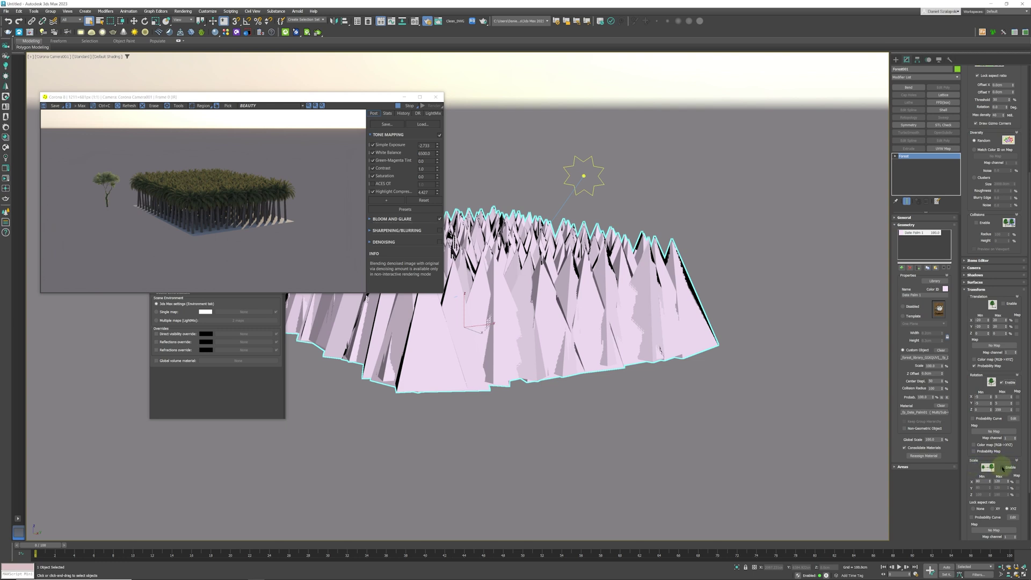
{"action": "left_click", "coordinate": [1002, 467]}
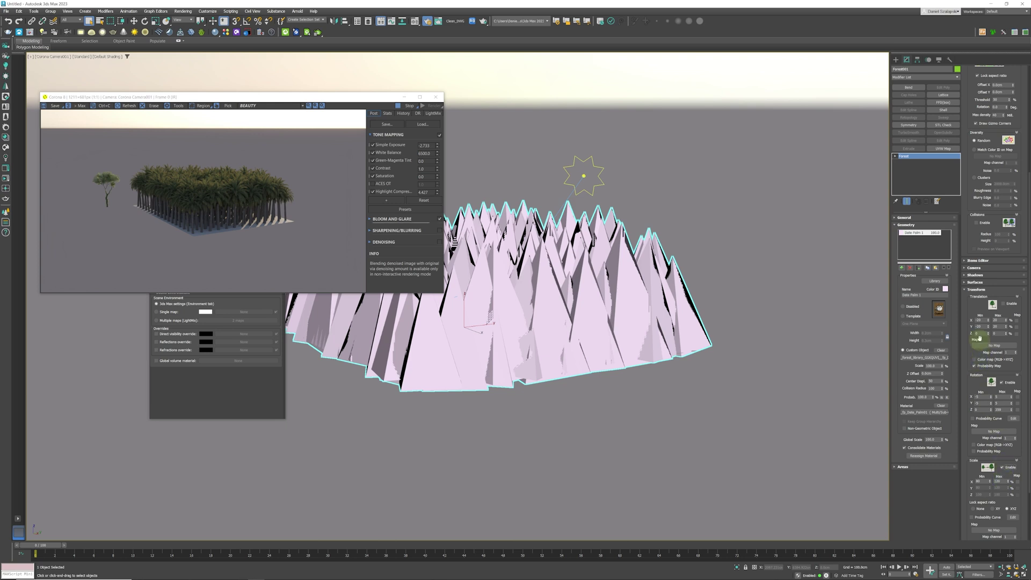
{"action": "left_click", "coordinate": [1006, 304]}
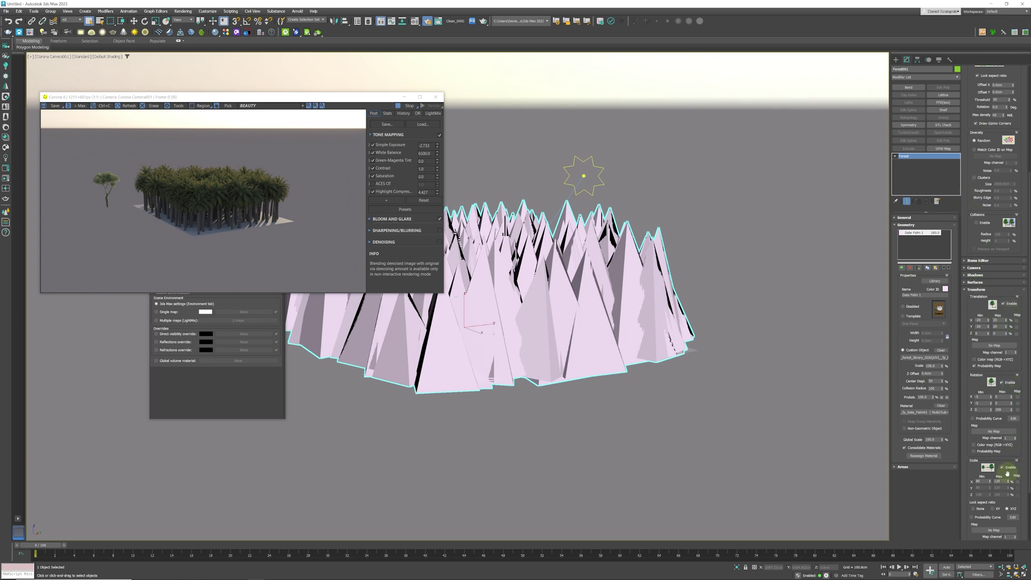
Widen the palms' random scale range by lowering the minimum and raising the maximum percentage.
{"action": "left_click_drag", "start_coordinate": [990, 482], "coordinate": [996, 493]}
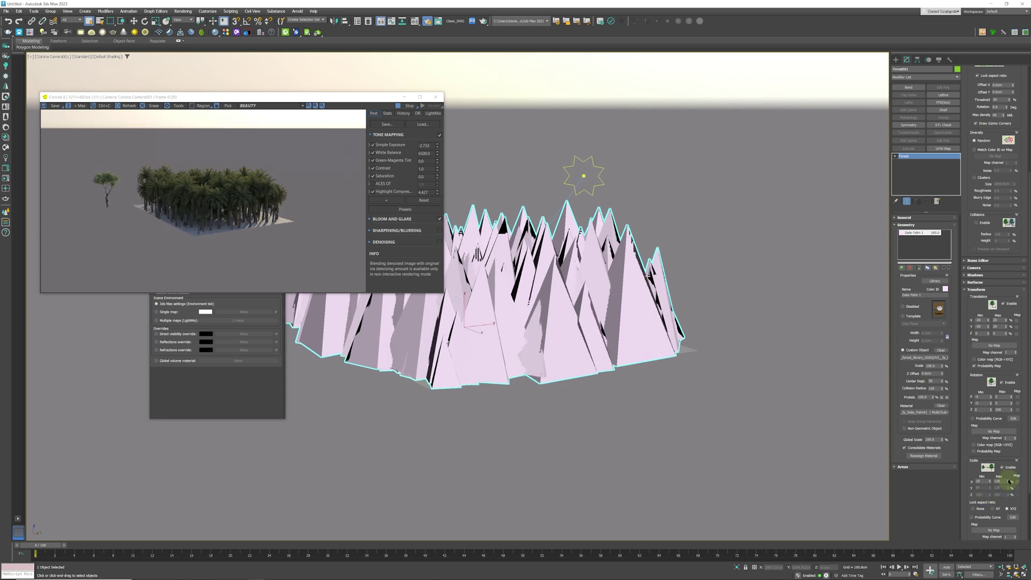
{"action": "left_click_drag", "start_coordinate": [1009, 482], "coordinate": [1008, 472]}
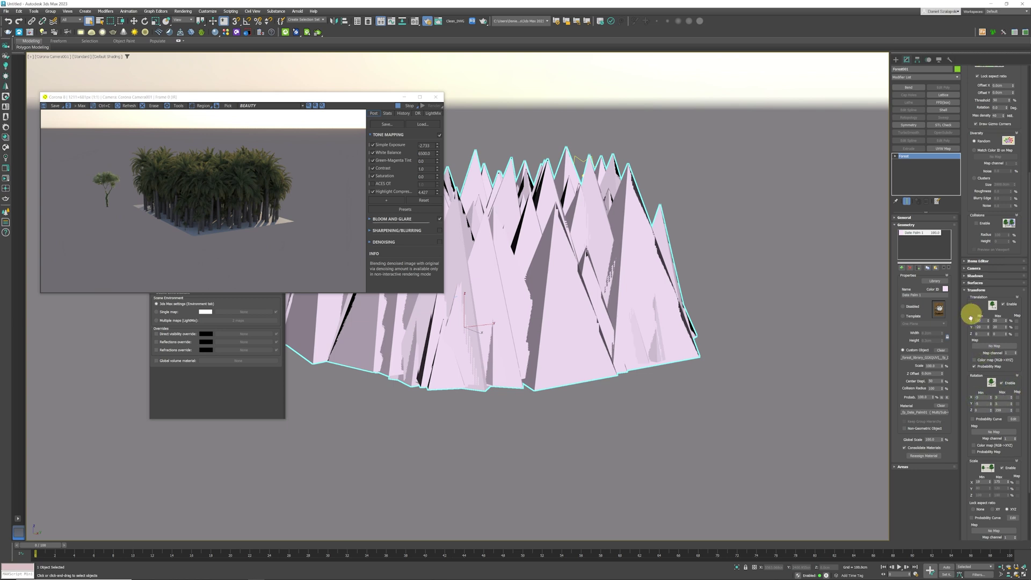
{"action": "scroll", "coordinate": [973, 413], "scroll_direction": "up", "scroll_amount": 1}
{"action": "scroll", "coordinate": [973, 413], "scroll_direction": "up", "scroll_amount": 5}
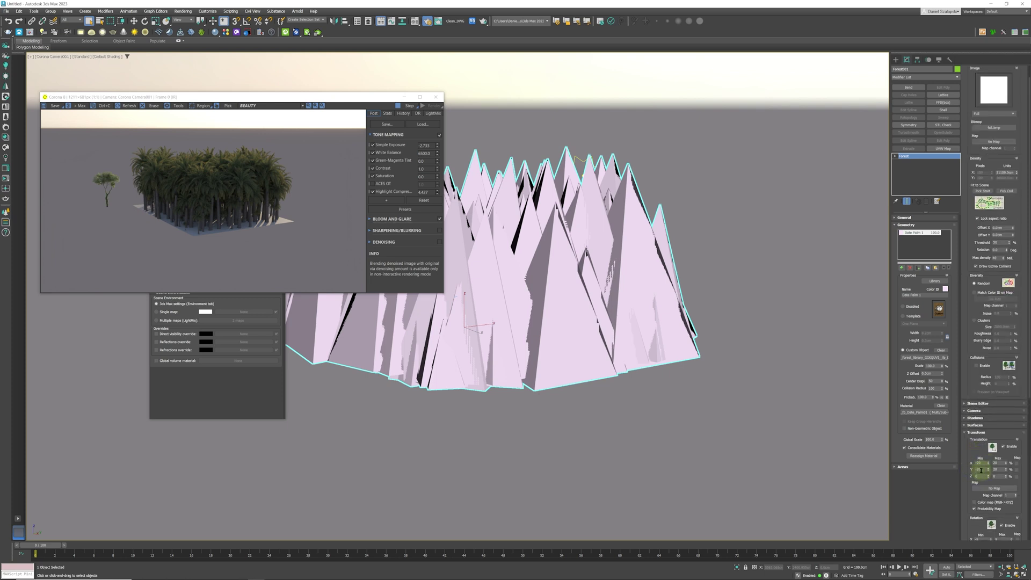
{"action": "scroll", "coordinate": [964, 322], "scroll_direction": "up", "scroll_amount": 1}
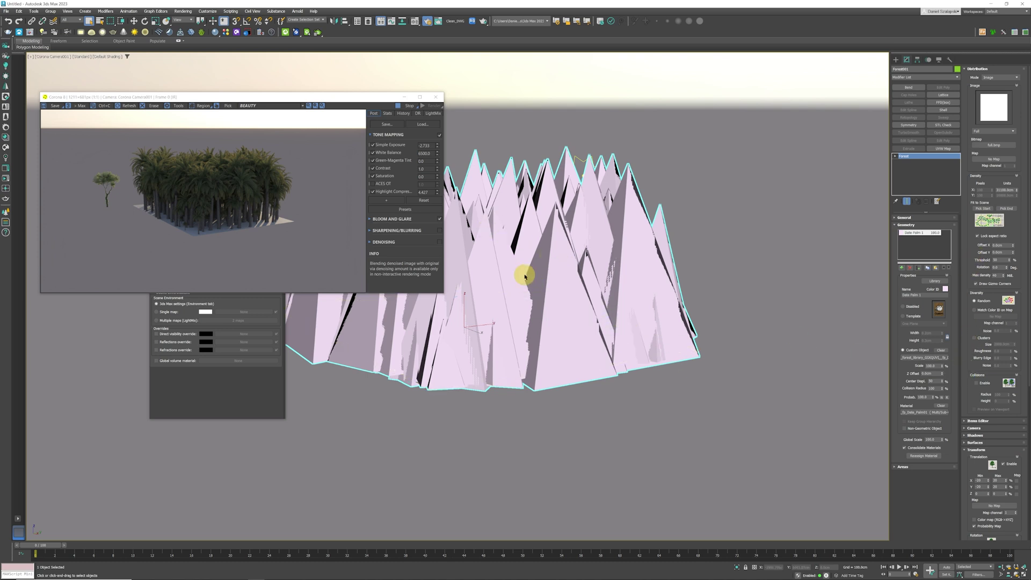
Deselect the palm forest and close the interactive render's frame buffer window.
{"action": "left_click", "coordinate": [528, 314]}
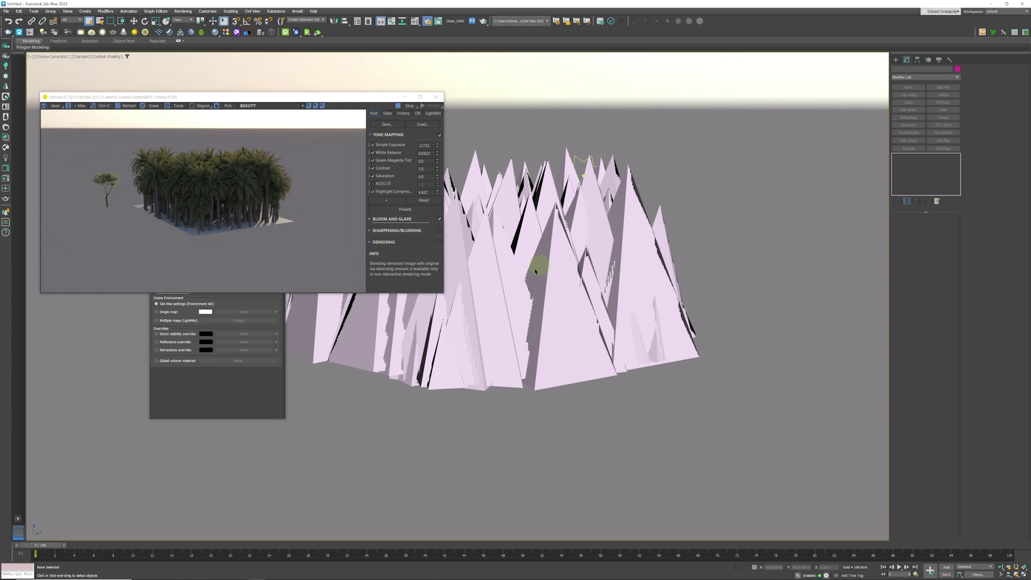
{"action": "left_click_drag", "start_coordinate": [373, 95], "coordinate": [344, 96]}
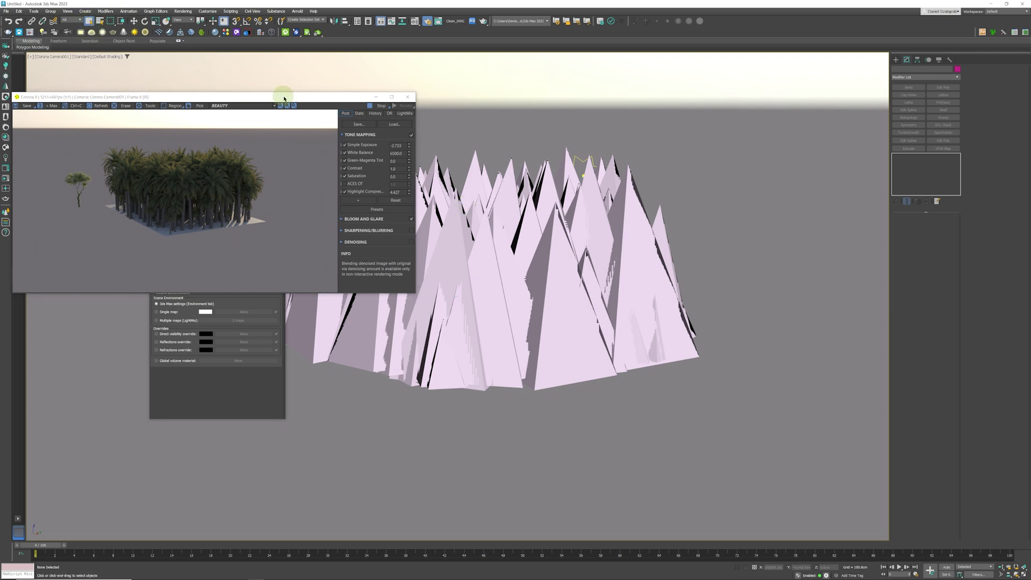
{"action": "left_click_drag", "start_coordinate": [285, 98], "coordinate": [311, 103]}
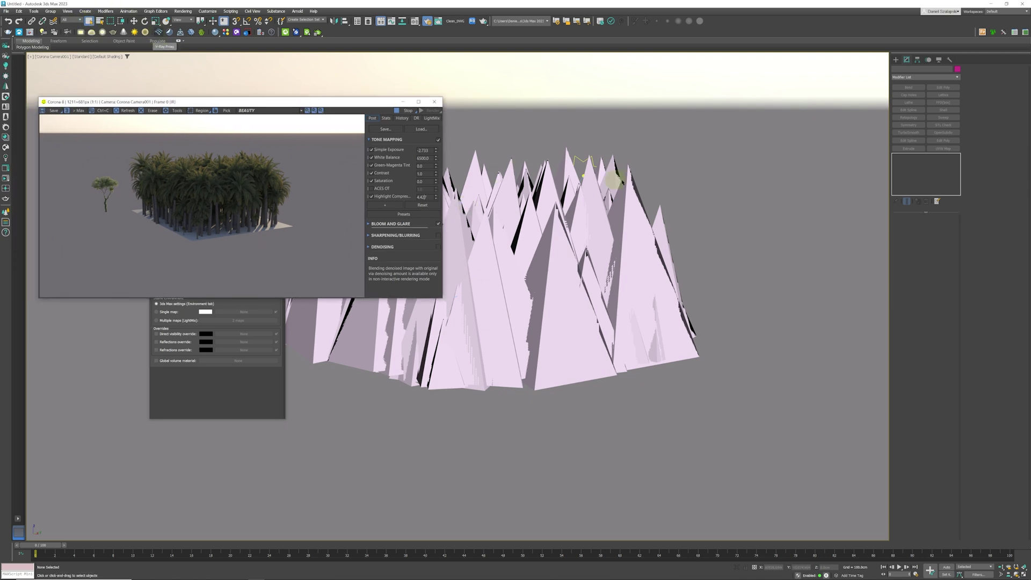
{"action": "left_click", "coordinate": [435, 102]}
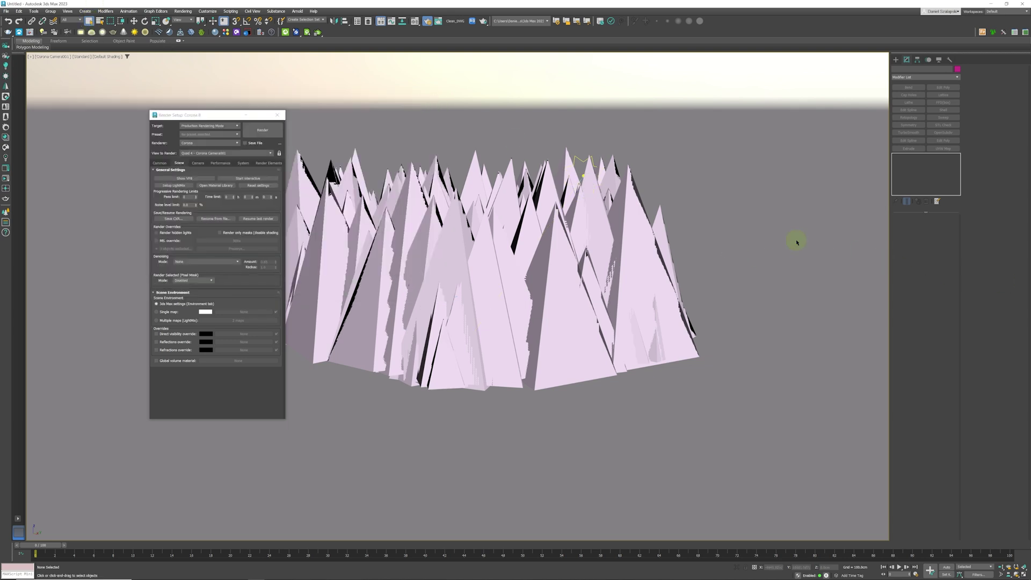
In the Top view, draw an open curved Line spline around the palm forest, leaving one side open.
{"action": "key", "text": "t"}
{"action": "left_click", "coordinate": [1016, 566]}
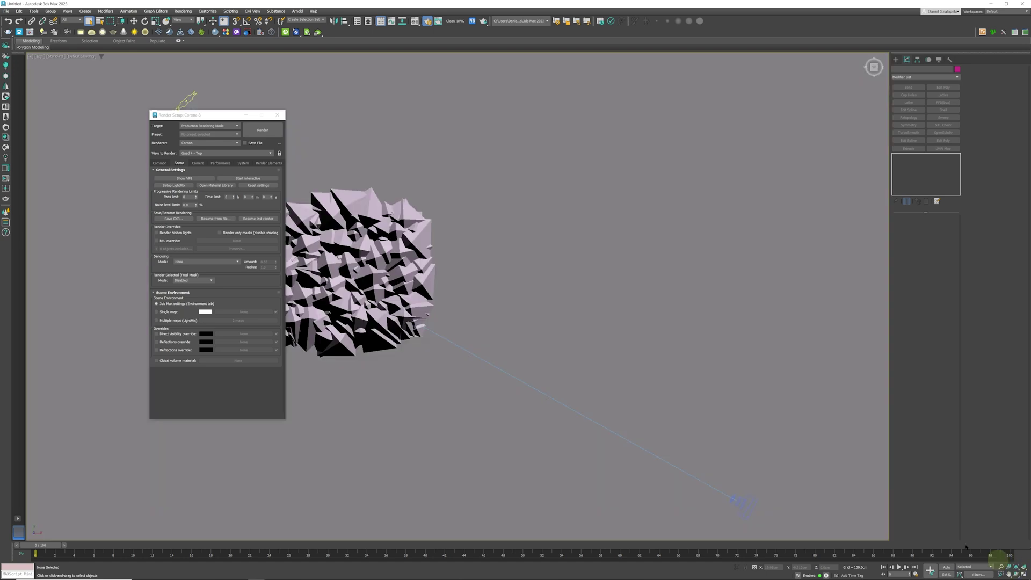
{"action": "left_click", "coordinate": [895, 59]}
{"action": "left_click", "coordinate": [903, 70]}
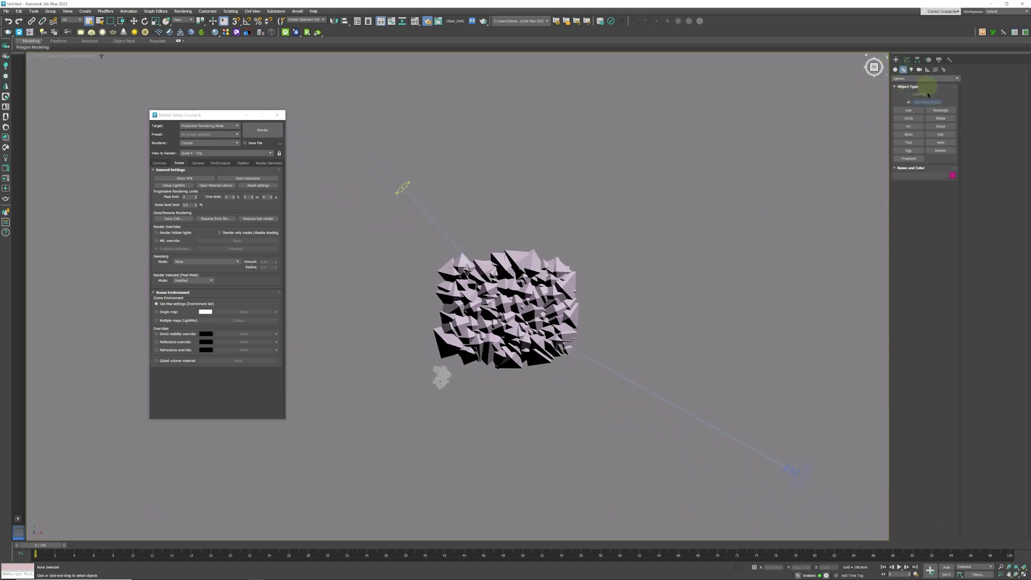
{"action": "left_click", "coordinate": [908, 110]}
{"action": "mouse_move", "coordinate": [572, 231]}
{"action": "left_mouse_down"}
{"action": "mouse_move", "coordinate": [478, 219]}
{"action": "mouse_move", "coordinate": [384, 243]}
{"action": "mouse_move", "coordinate": [392, 322]}
{"action": "mouse_move", "coordinate": [451, 380]}
{"action": "mouse_move", "coordinate": [551, 399]}
{"action": "mouse_move", "coordinate": [610, 384]}
{"action": "mouse_move", "coordinate": [612, 396]}
{"action": "left_mouse_up"}
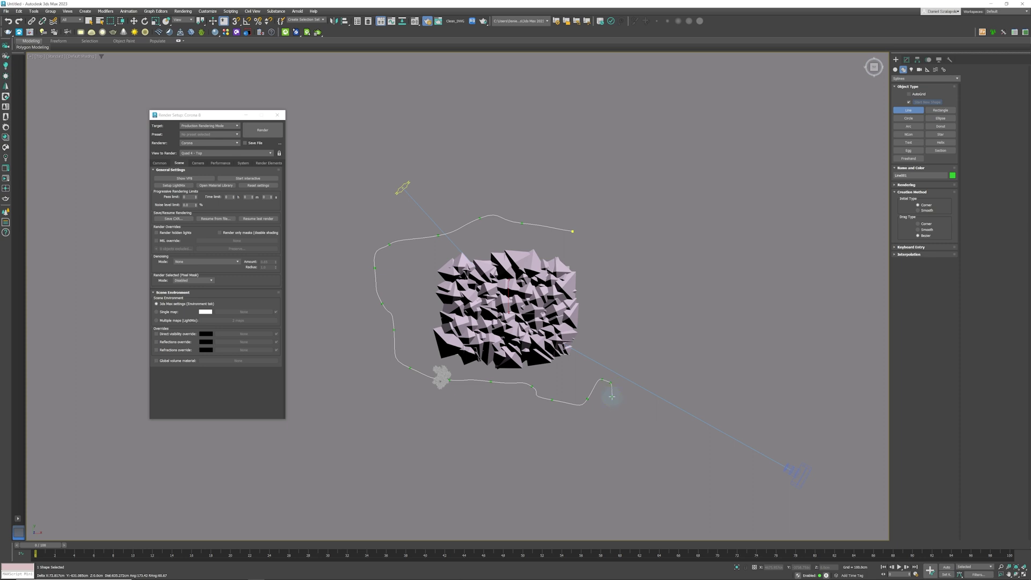
{"action": "left_click", "coordinate": [89, 20]}
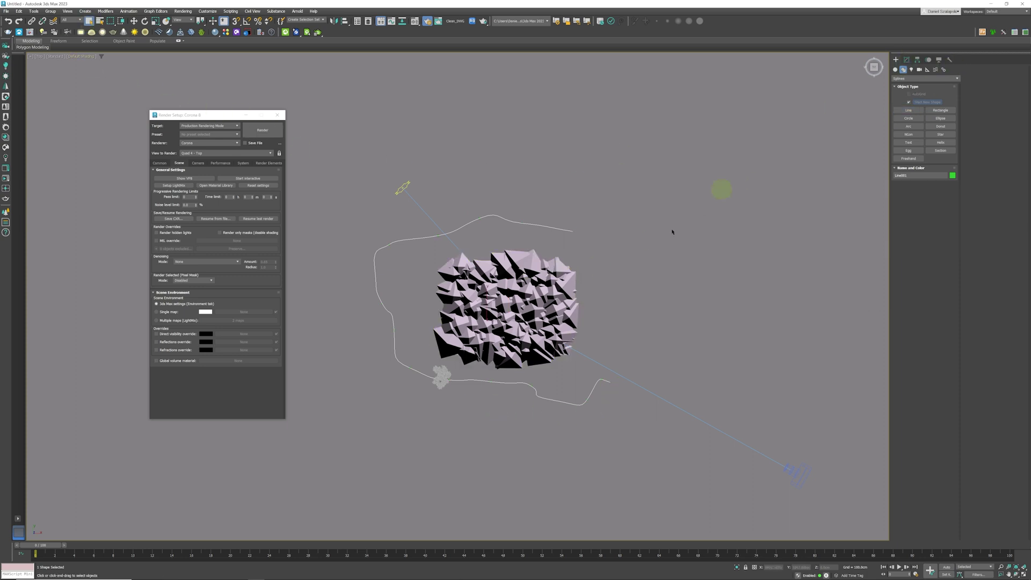
Create a second Forest Pro object on the new spline, enabling the recommended camera clipping.
{"action": "middle_click_drag", "start_coordinate": [672, 230], "coordinate": [564, 286], "text": "alt"}
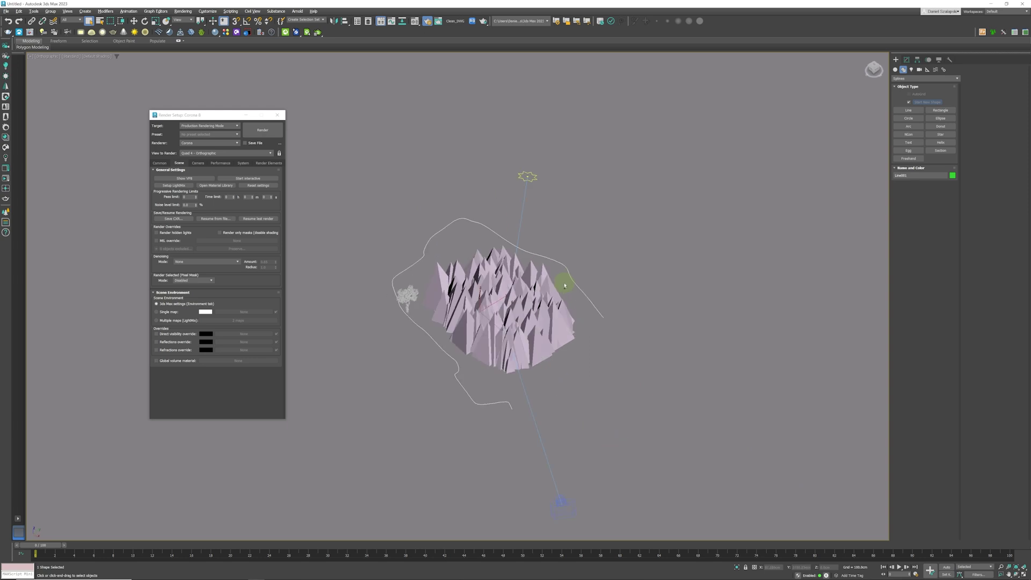
{"action": "left_click", "coordinate": [895, 70]}
{"action": "left_click", "coordinate": [917, 104]}
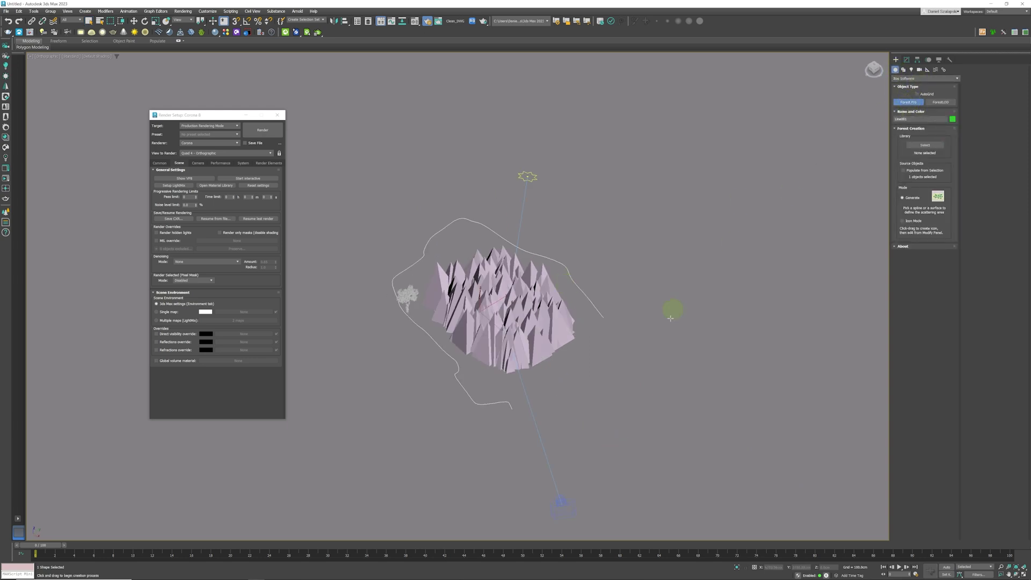
{"action": "left_click", "coordinate": [591, 303]}
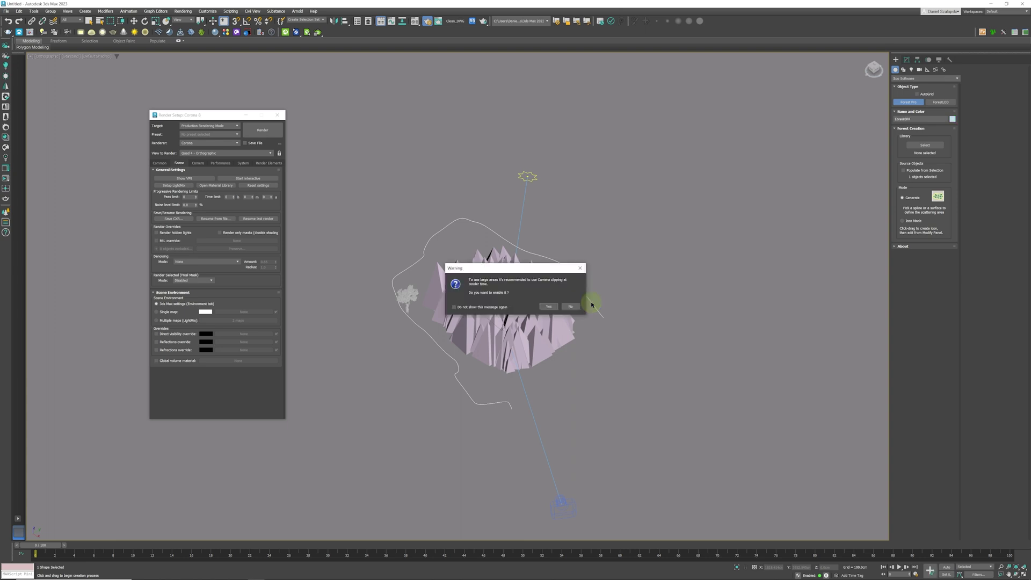
{"action": "left_click", "coordinate": [547, 307]}
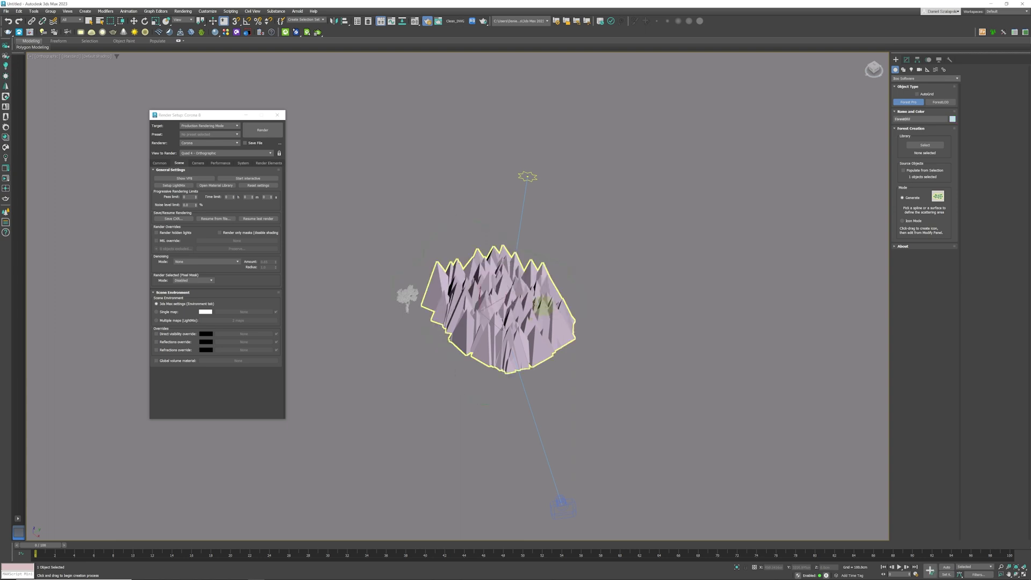
Add a custom object item to the second forest, using the standalone scene tree and enabling the recommended proxy options.
{"action": "left_click", "coordinate": [908, 61]}
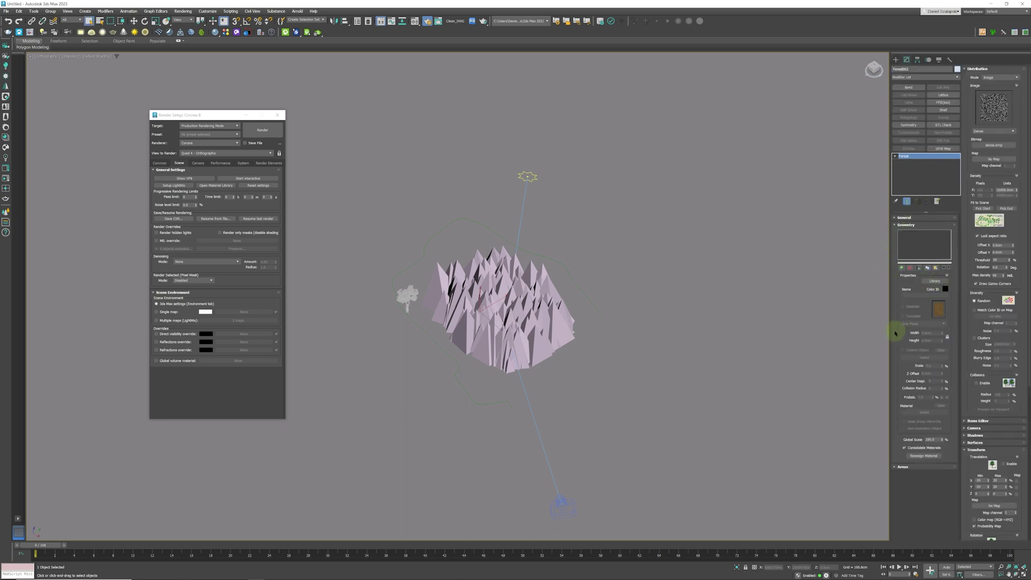
{"action": "left_click", "coordinate": [903, 268]}
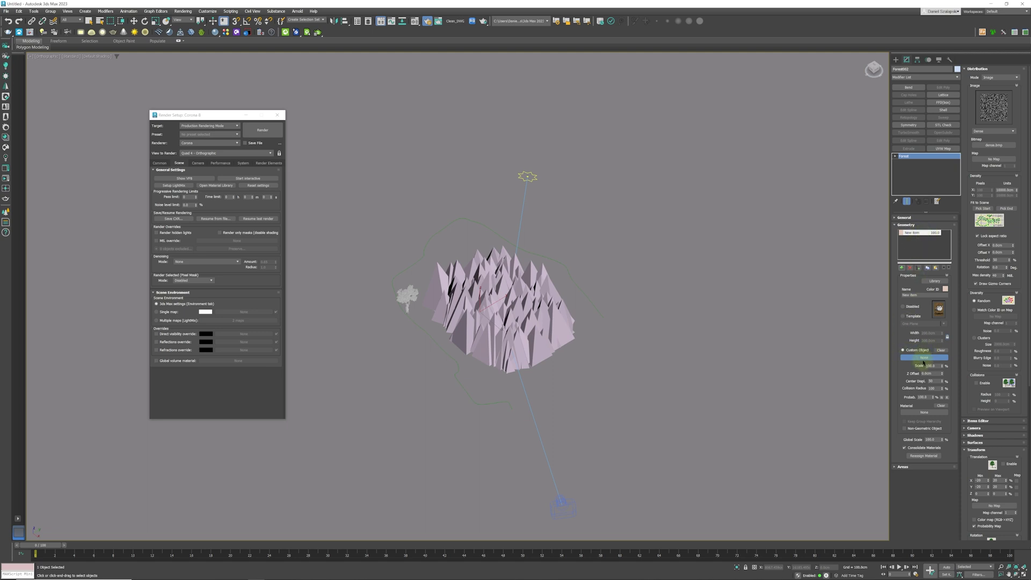
{"action": "left_click", "coordinate": [928, 361]}
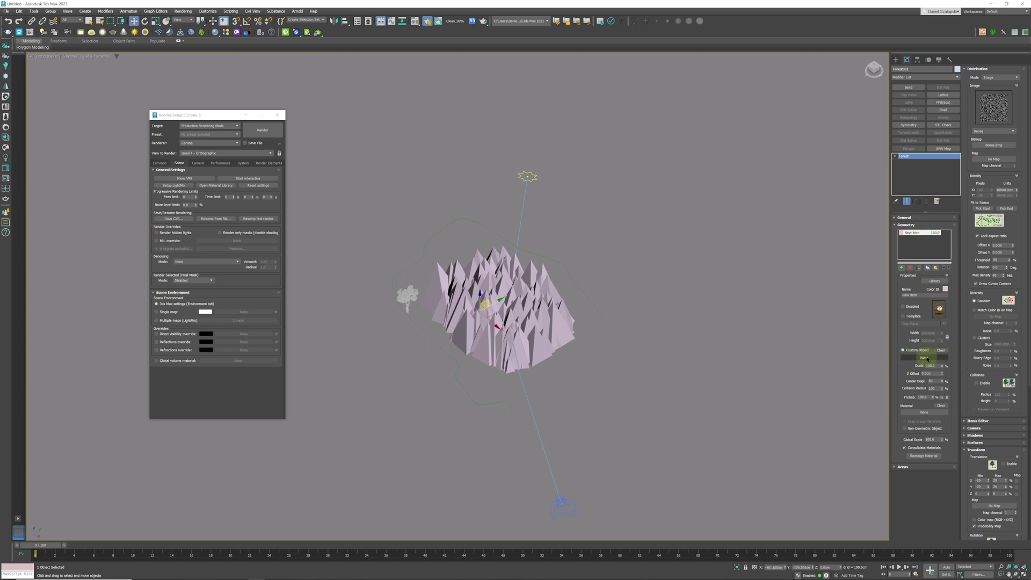
{"action": "left_click", "coordinate": [927, 359]}
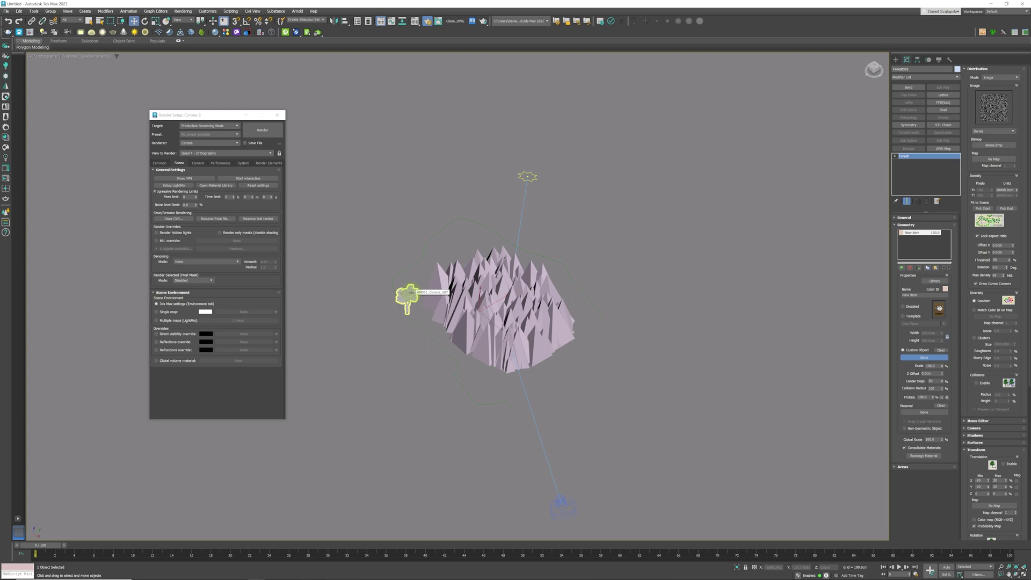
{"action": "left_click", "coordinate": [410, 294]}
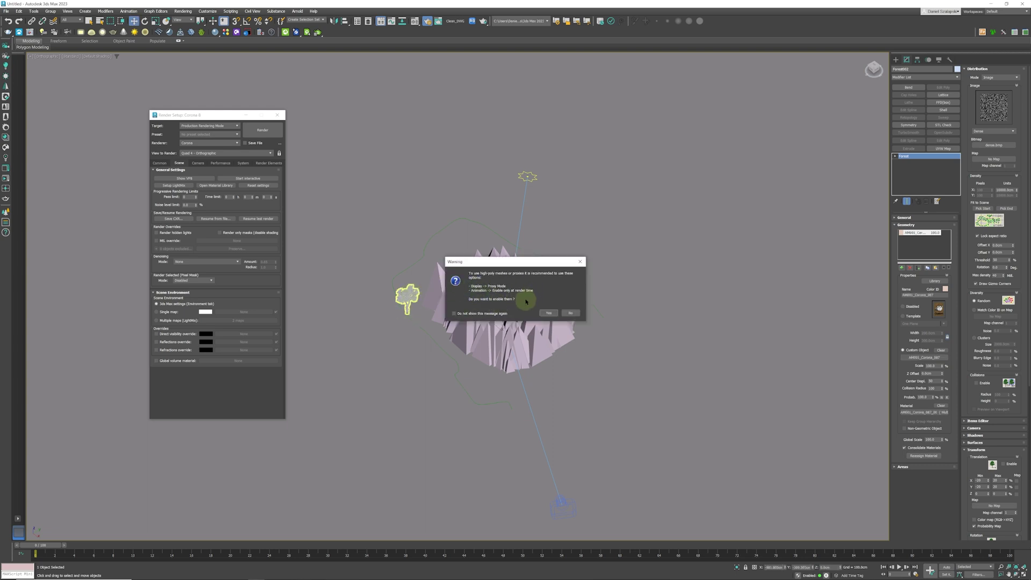
{"action": "left_click", "coordinate": [549, 313]}
Set the second forest's distribution map to Full and reduce its density units to pack more trees along the spline.
{"action": "scroll", "coordinate": [421, 326], "scroll_direction": "up", "scroll_amount": 3}
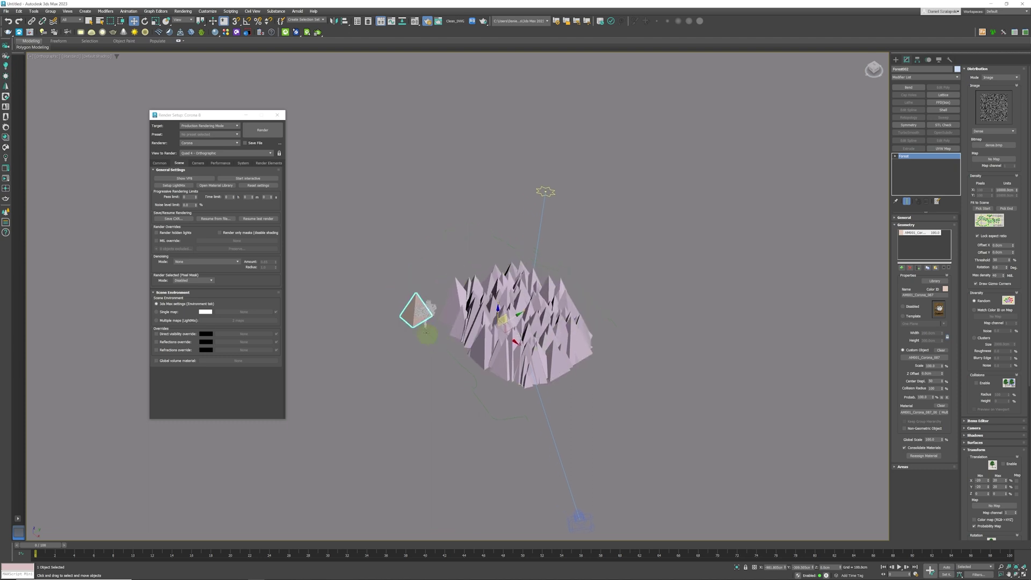
{"action": "left_click", "coordinate": [1010, 134]}
{"action": "left_click", "coordinate": [1013, 133]}
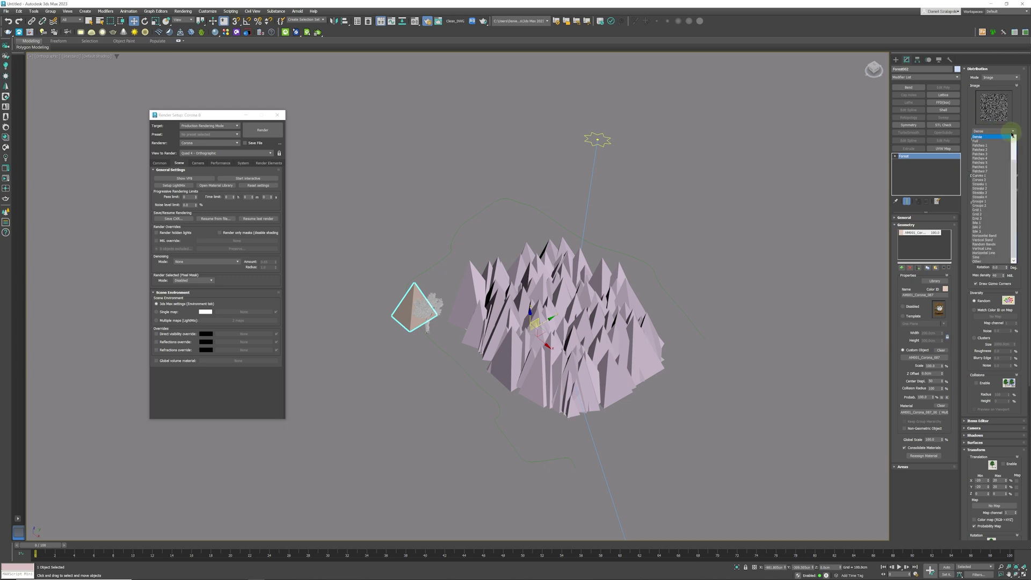
{"action": "left_click", "coordinate": [992, 140]}
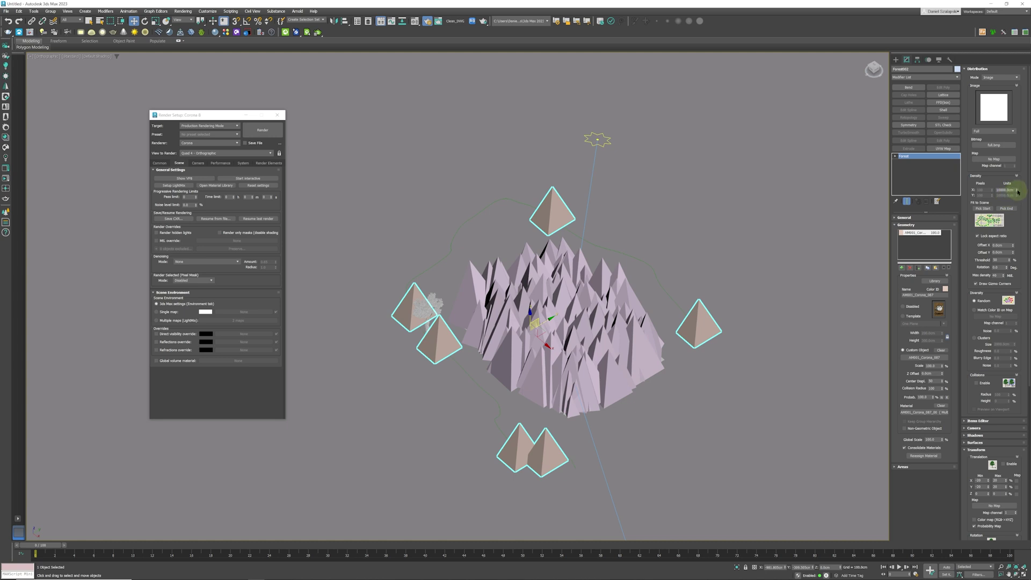
{"action": "left_click_drag", "start_coordinate": [1017, 190], "coordinate": [1026, 208]}
Return to the Corona camera view, move the render setup window aside and start an interactive render.
{"action": "key", "text": "c"}
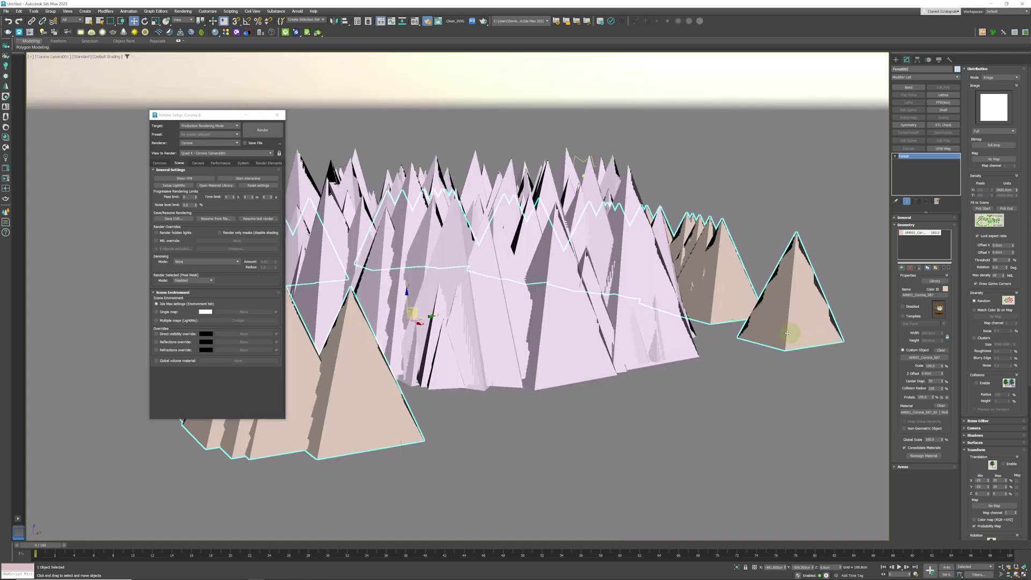
{"action": "left_click_drag", "start_coordinate": [226, 114], "coordinate": [107, 93]}
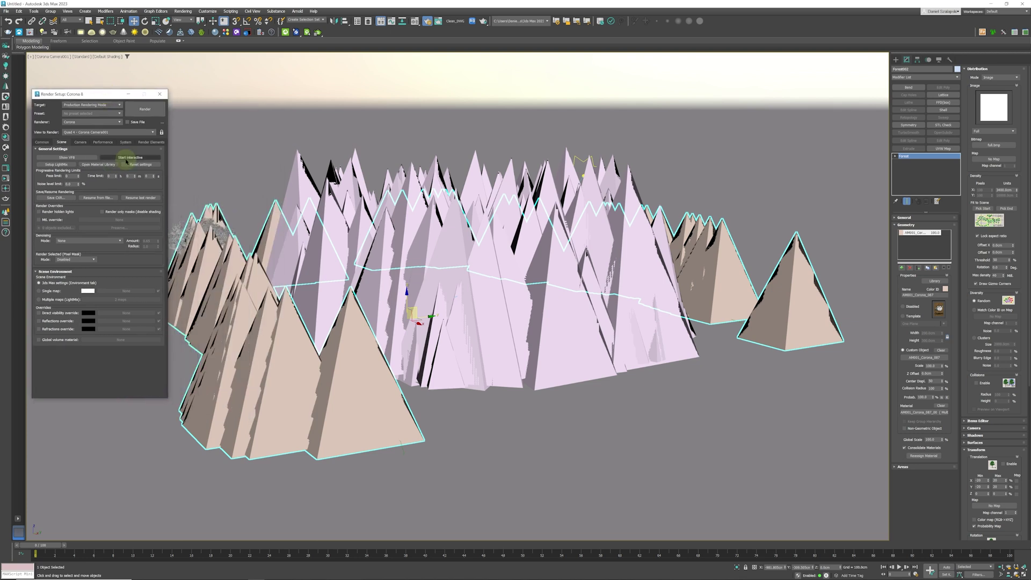
{"action": "left_click", "coordinate": [130, 157]}
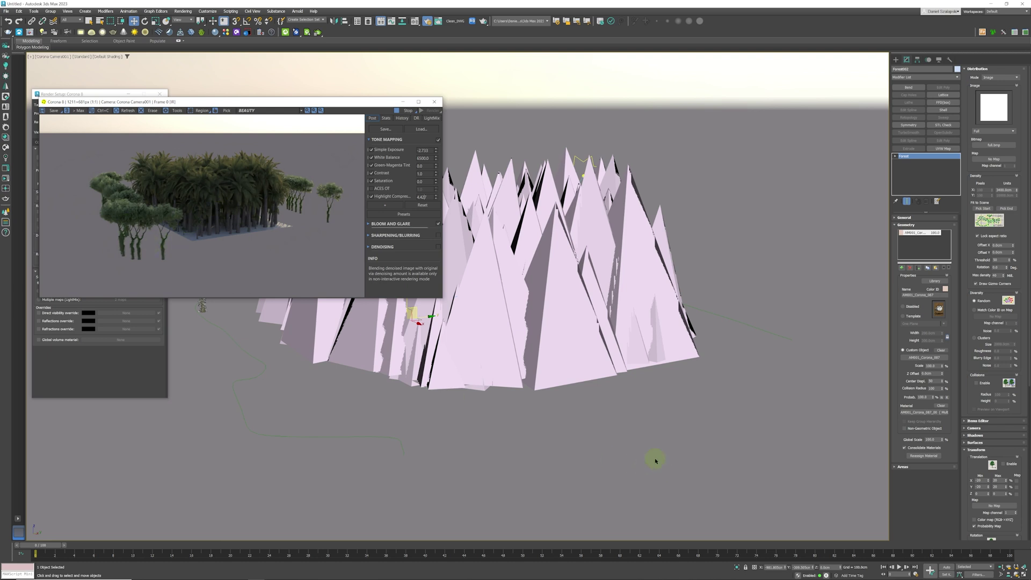
Lower the second forest's density units further so its trees form a continuous row along the spline.
{"action": "left_click_drag", "start_coordinate": [519, 361], "coordinate": [529, 381]}
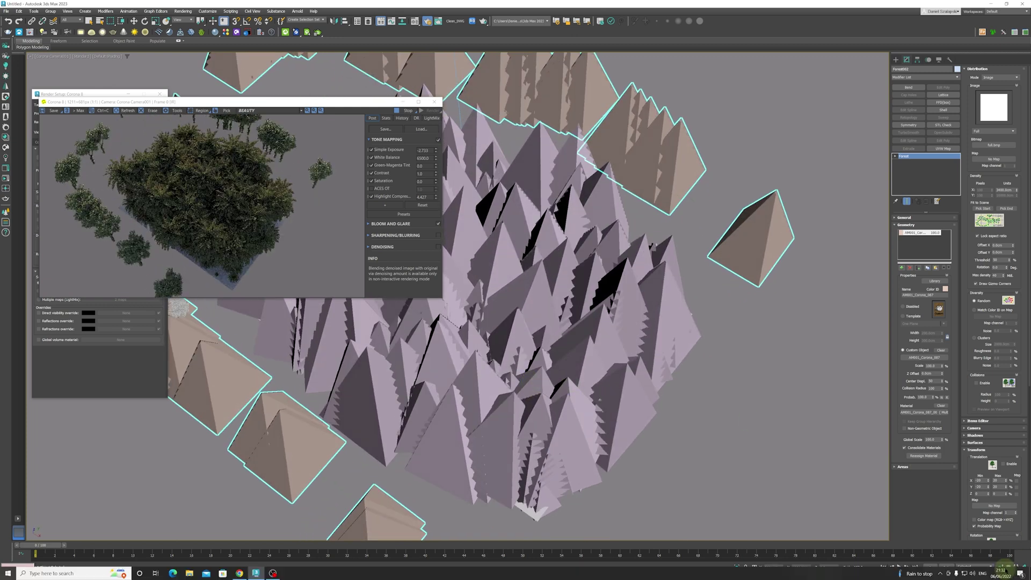
{"action": "left_click", "coordinate": [1000, 566]}
{"action": "left_click_drag", "start_coordinate": [508, 215], "coordinate": [547, 276]}
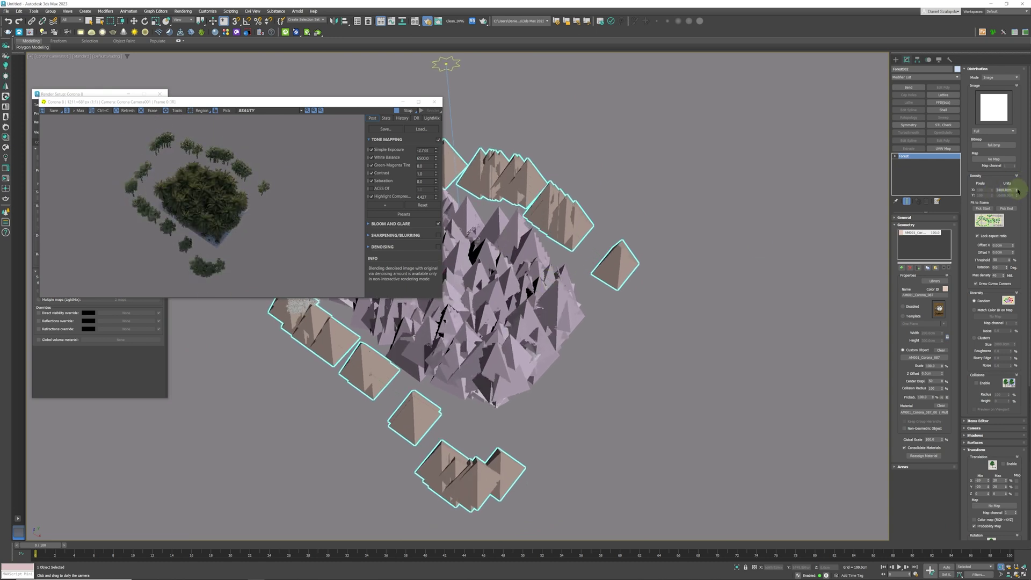
{"action": "left_click_drag", "start_coordinate": [1016, 190], "coordinate": [1021, 199]}
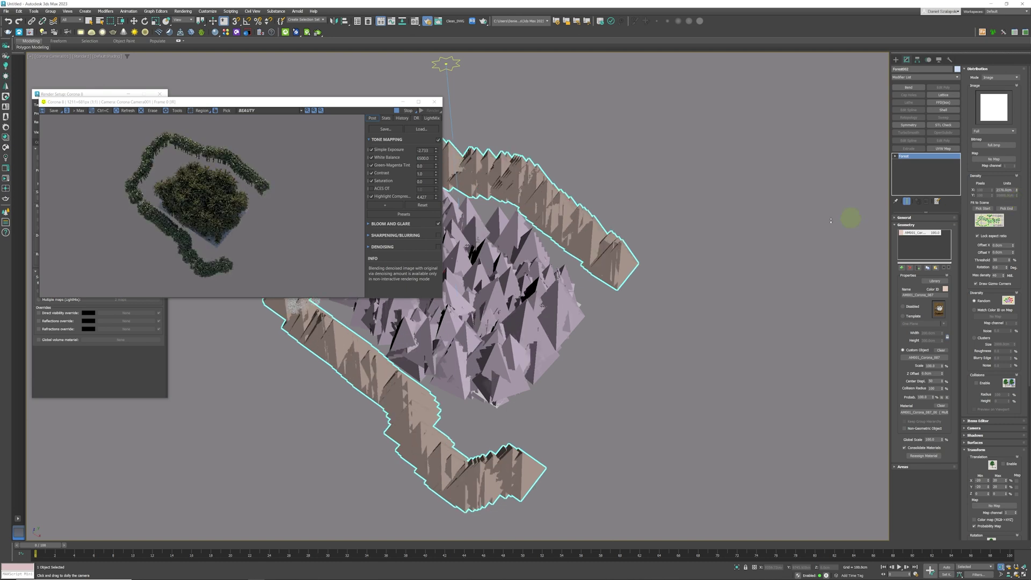
Enable random scale and random rotation in the second forest's transform settings.
{"action": "left_click_drag", "start_coordinate": [575, 299], "coordinate": [552, 295]}
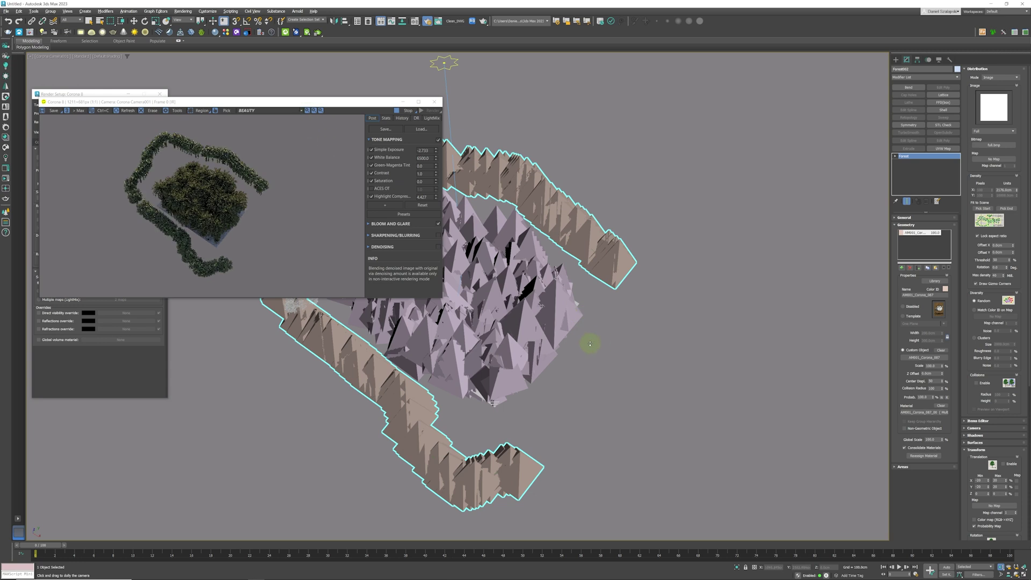
{"action": "left_click_drag", "start_coordinate": [590, 344], "coordinate": [603, 338]}
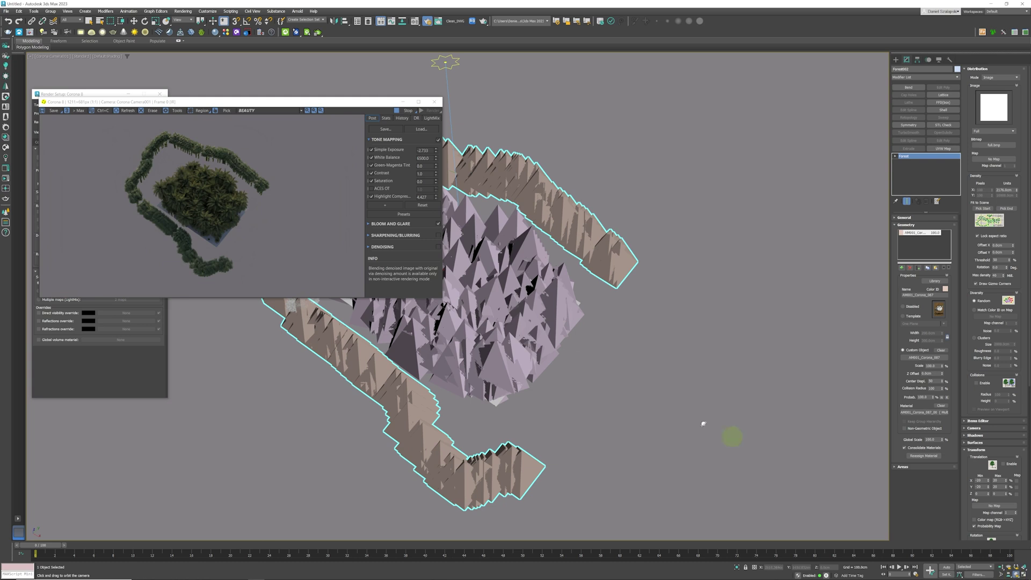
{"action": "left_click_drag", "start_coordinate": [546, 345], "coordinate": [525, 330]}
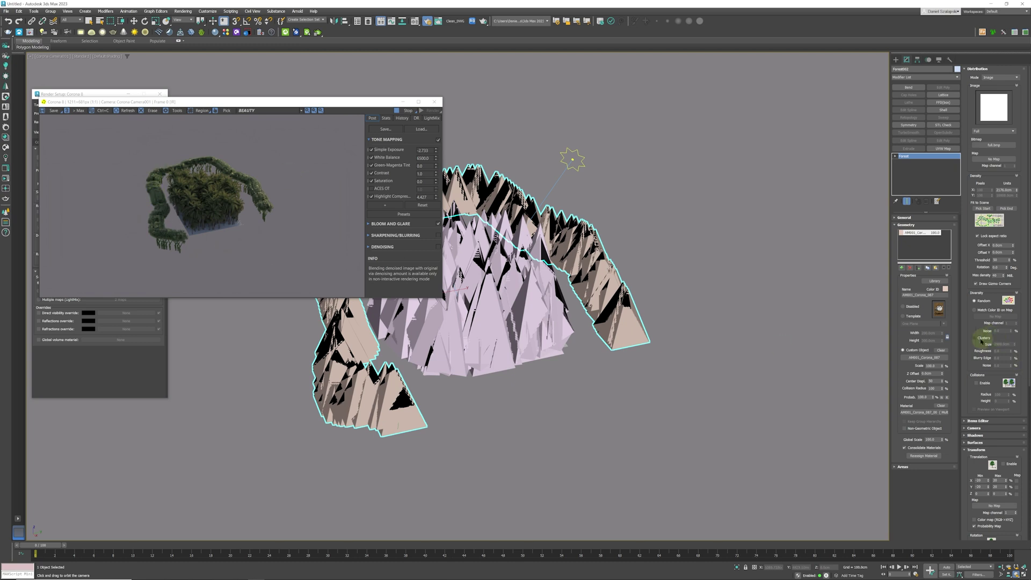
{"action": "scroll", "coordinate": [977, 290], "scroll_direction": "down", "scroll_amount": 3}
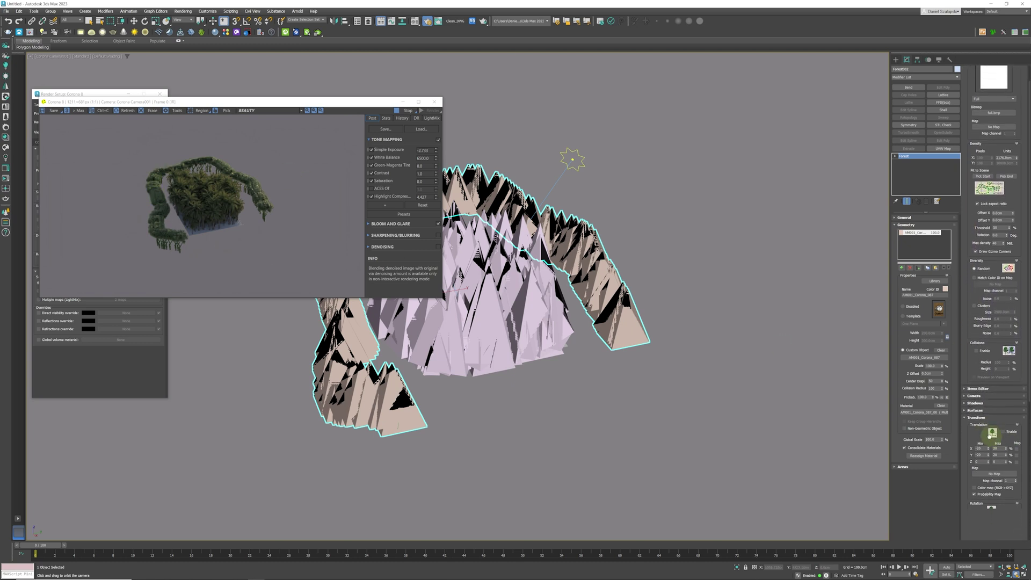
{"action": "scroll", "coordinate": [988, 425], "scroll_direction": "down", "scroll_amount": 3}
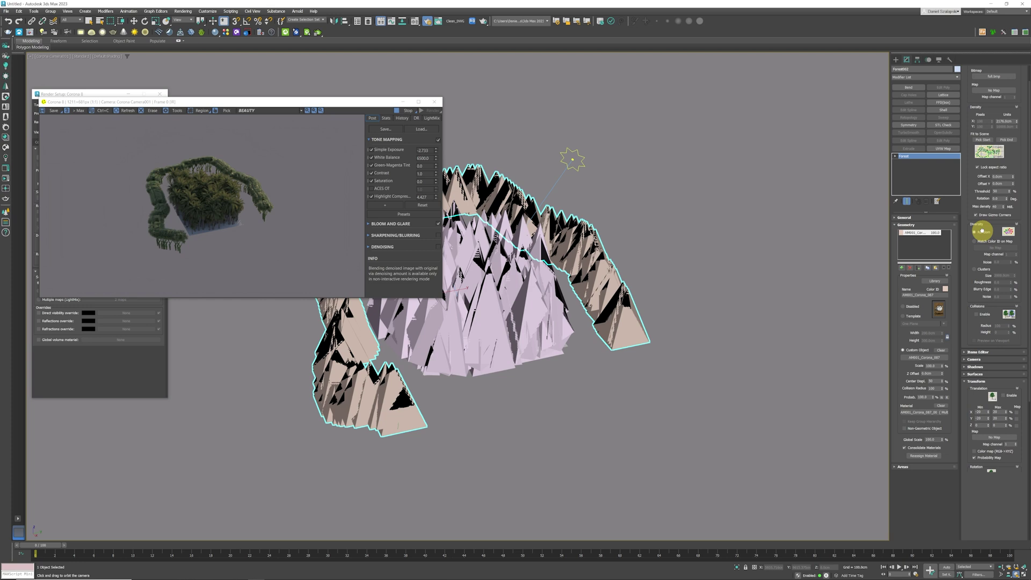
{"action": "scroll", "coordinate": [982, 231], "scroll_direction": "down", "scroll_amount": 10}
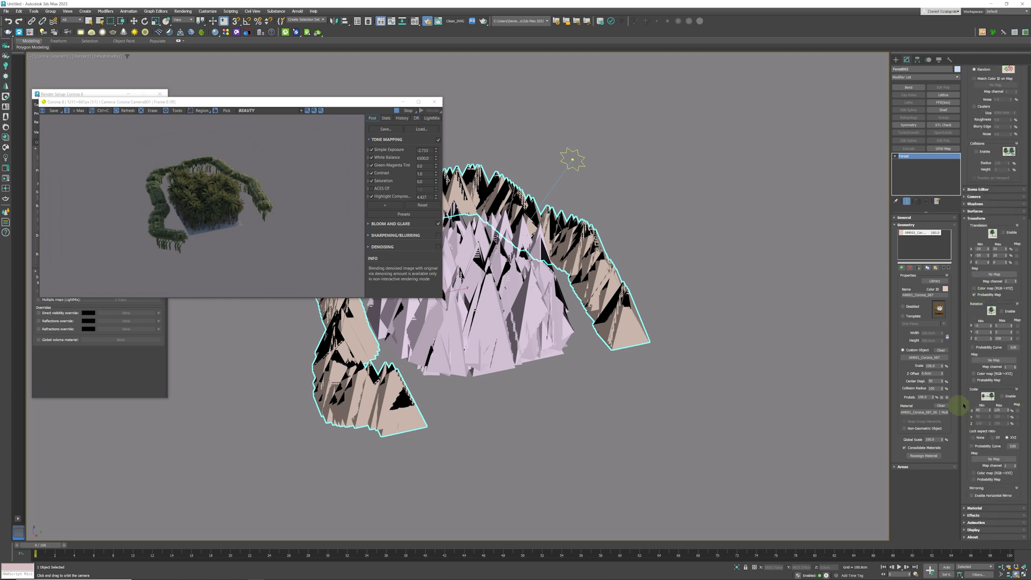
{"action": "left_click", "coordinate": [1004, 397]}
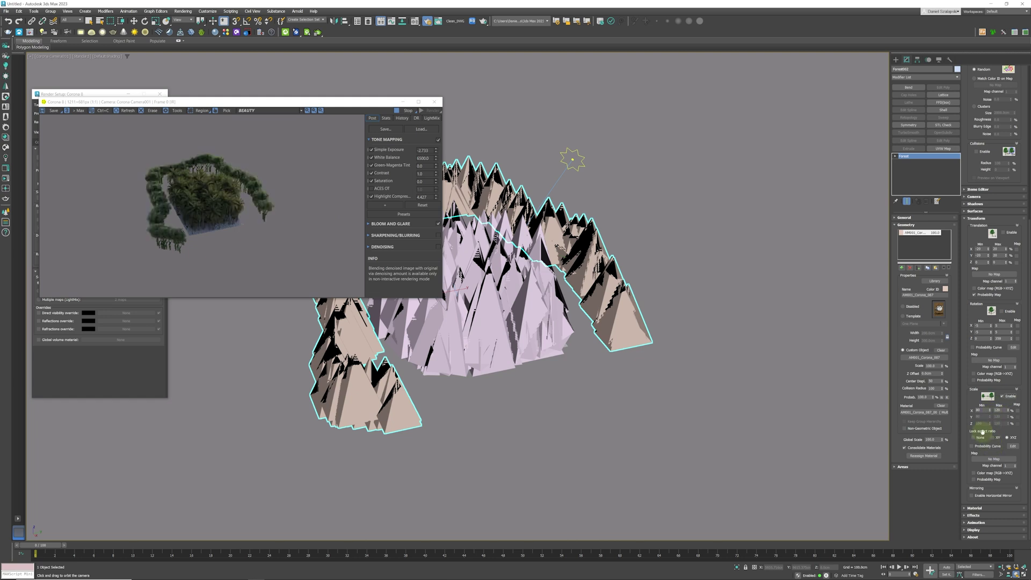
{"action": "left_click", "coordinate": [1002, 312]}
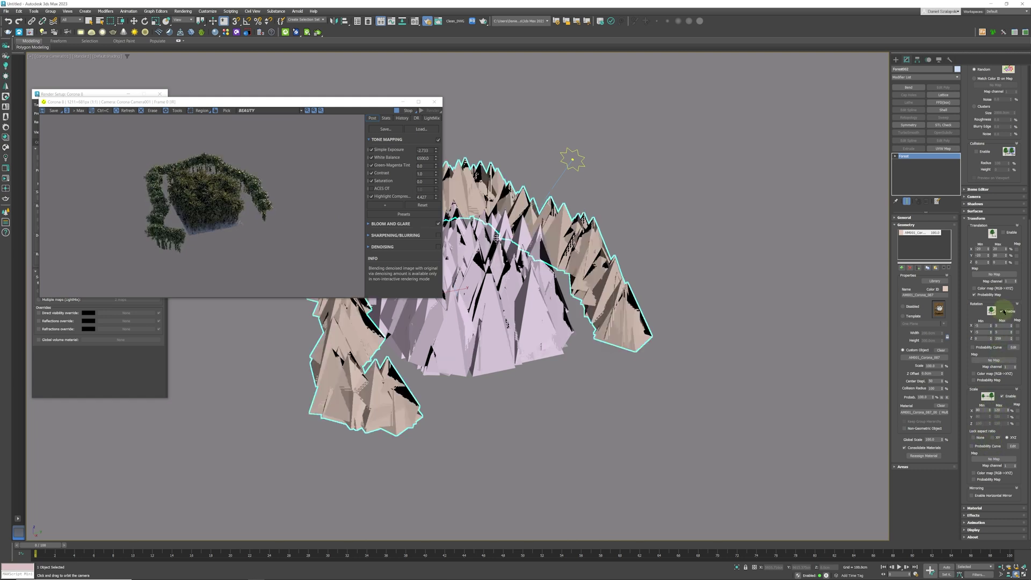
{"action": "left_click_drag", "start_coordinate": [484, 401], "coordinate": [525, 377]}
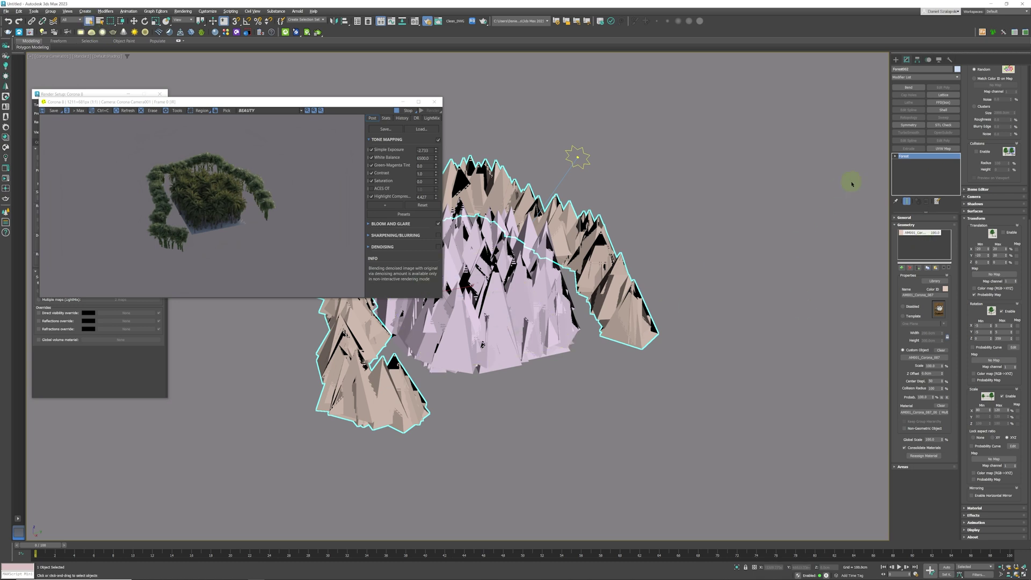
Create a new standard plane on the empty ground beside the existing forests.
{"action": "left_click", "coordinate": [895, 61]}
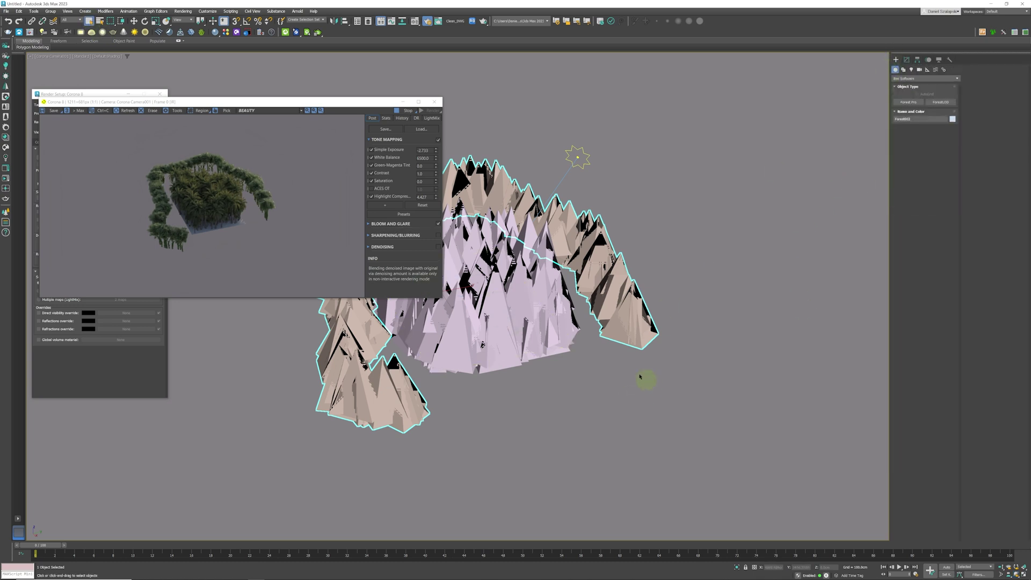
{"action": "left_click", "coordinate": [903, 69]}
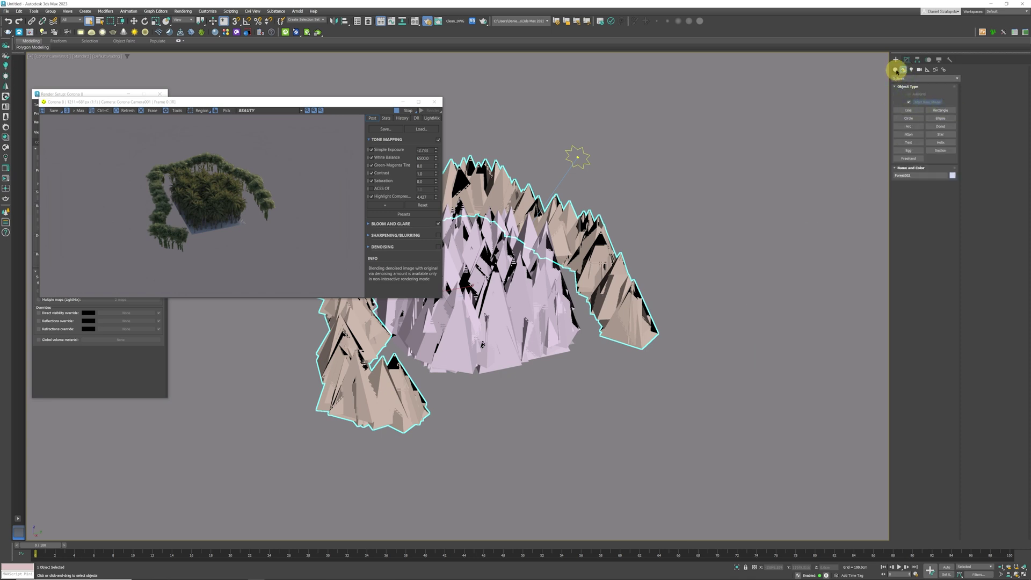
{"action": "left_click", "coordinate": [895, 69]}
{"action": "left_click", "coordinate": [923, 78]}
{"action": "left_click", "coordinate": [913, 83]}
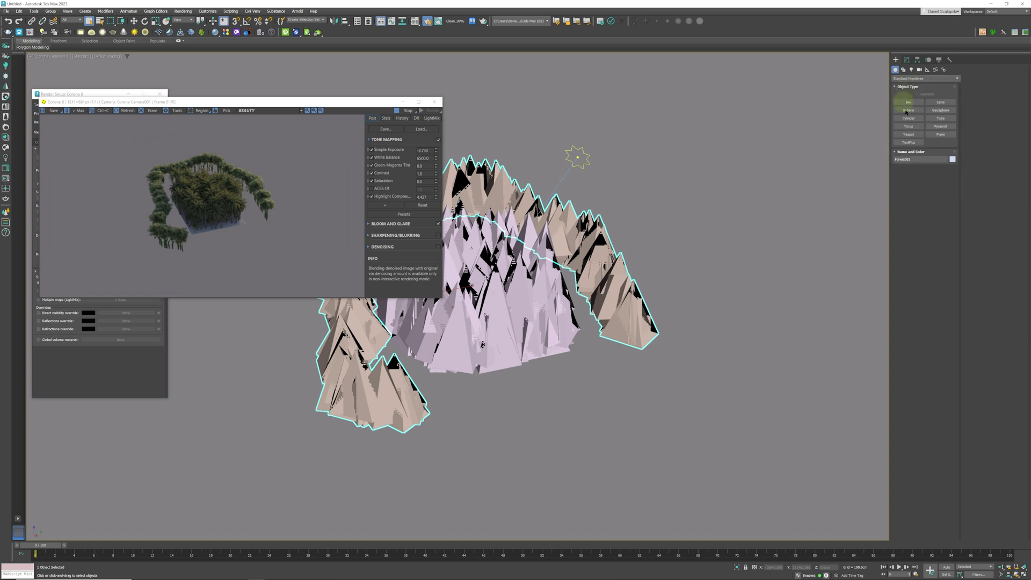
{"action": "left_click", "coordinate": [939, 134]}
{"action": "left_click_drag", "start_coordinate": [741, 315], "coordinate": [753, 418]}
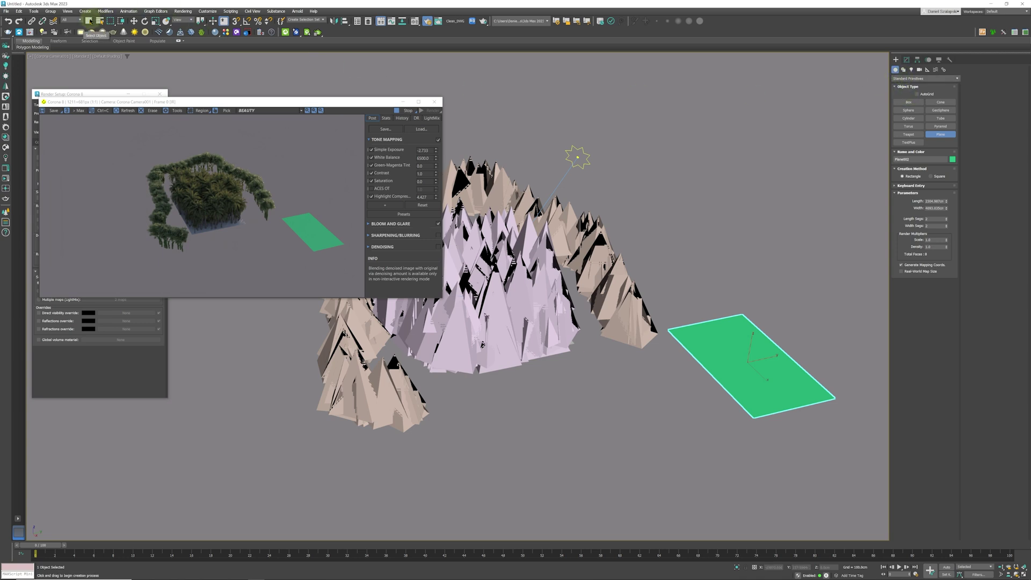
{"action": "left_click", "coordinate": [89, 20]}
Select the first forest, Forest001, from the scene list and add the new green plane to its surfaces.
{"action": "left_click", "coordinate": [512, 334]}
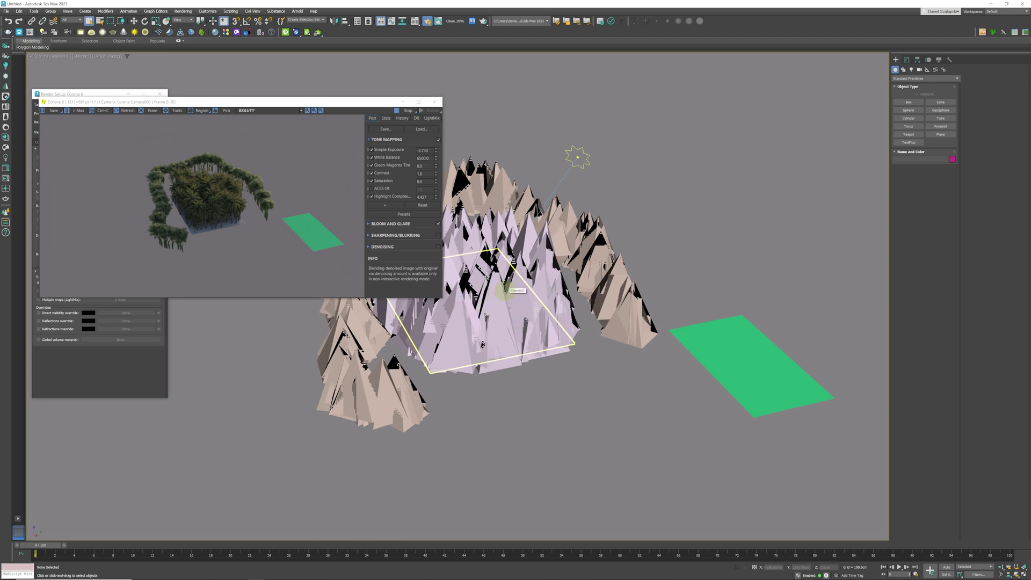
{"action": "key", "text": "h"}
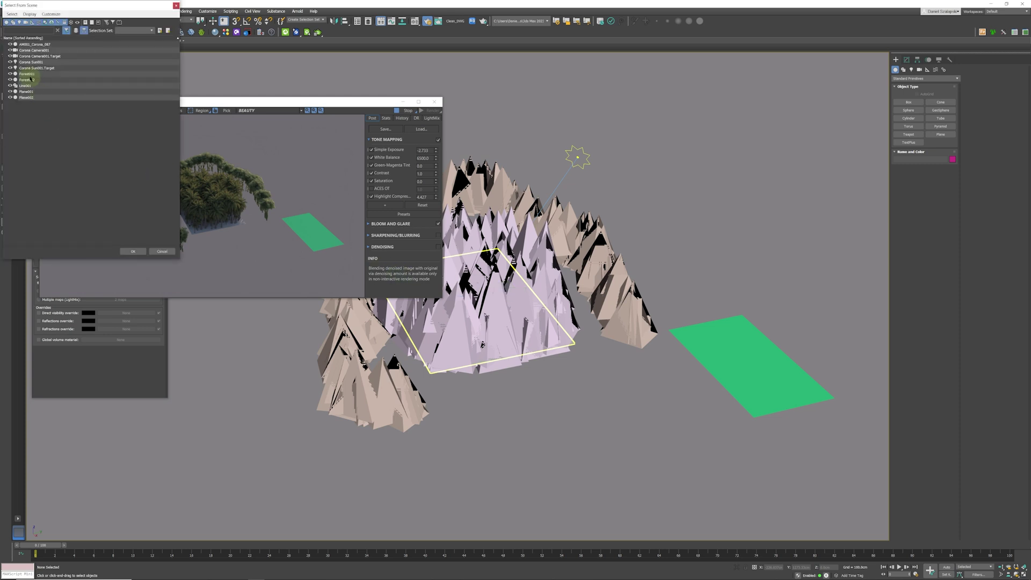
{"action": "left_click", "coordinate": [28, 74]}
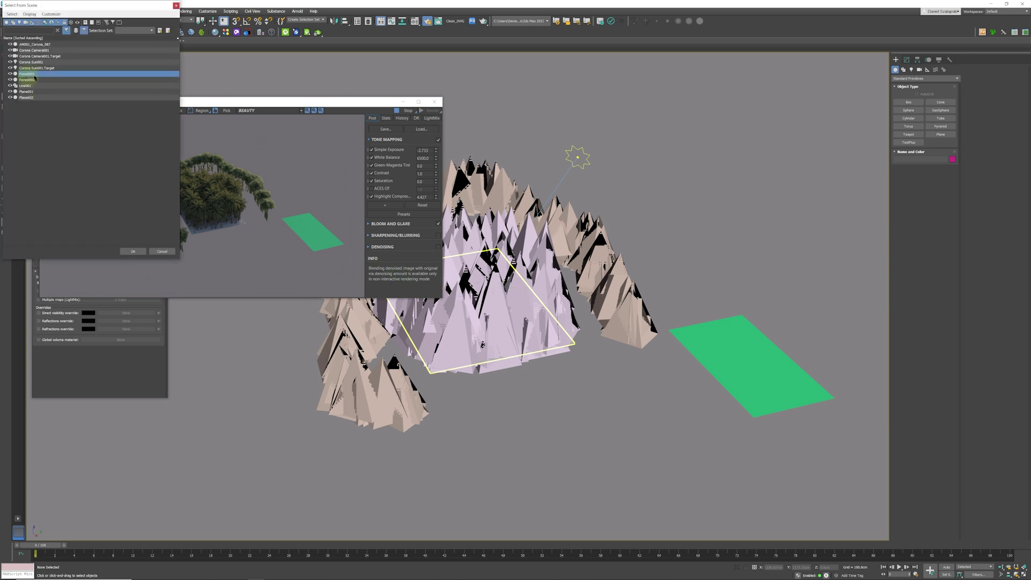
{"action": "left_click", "coordinate": [138, 251]}
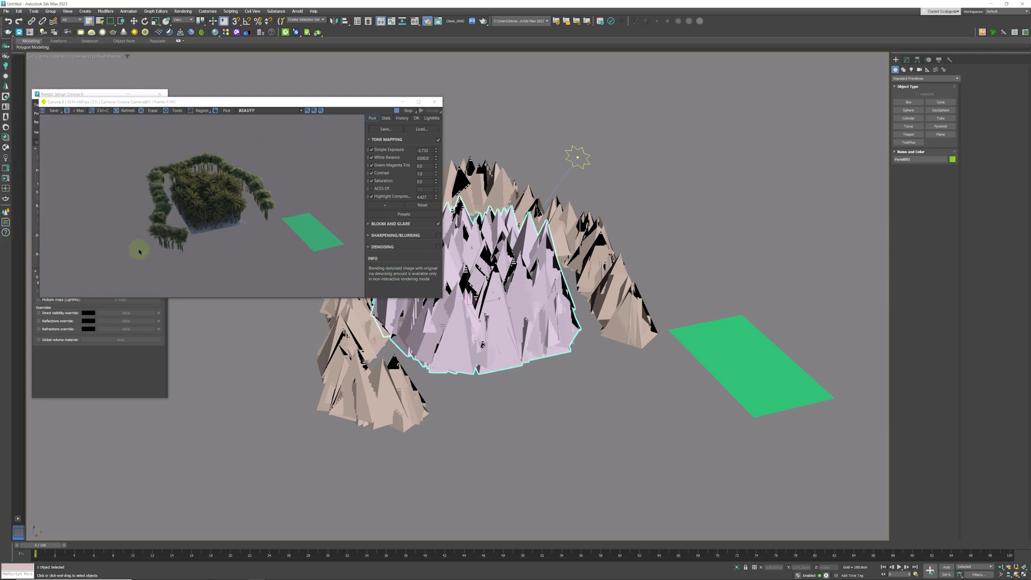
{"action": "left_click", "coordinate": [907, 62]}
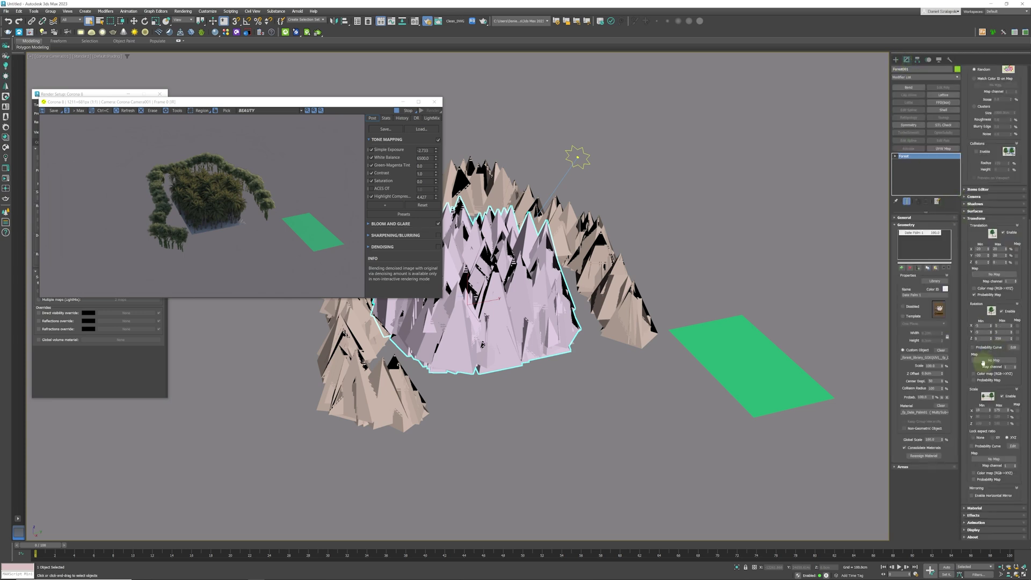
{"action": "scroll", "coordinate": [970, 346], "scroll_direction": "up", "scroll_amount": 2}
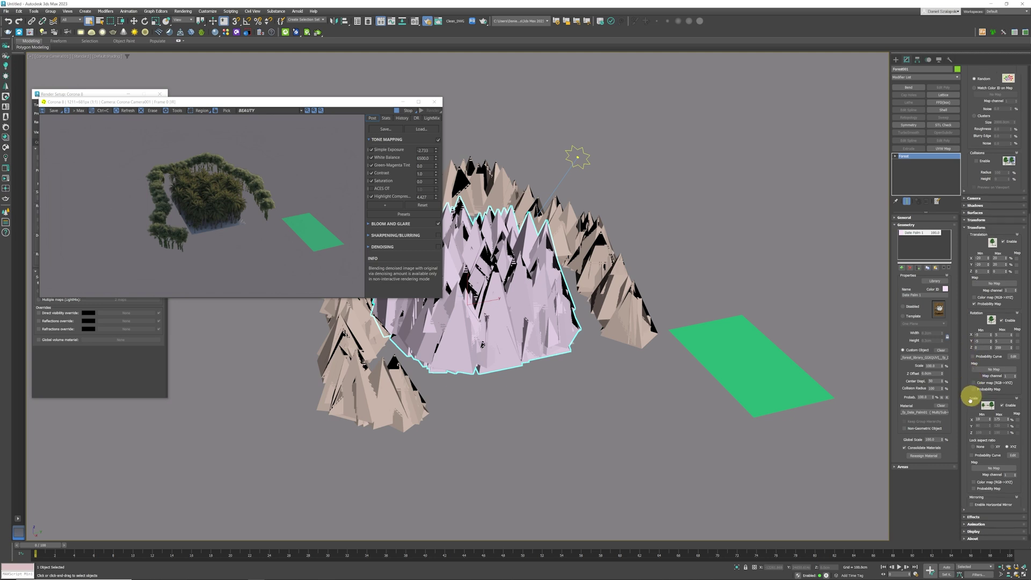
{"action": "scroll", "coordinate": [971, 219], "scroll_direction": "up", "scroll_amount": 4}
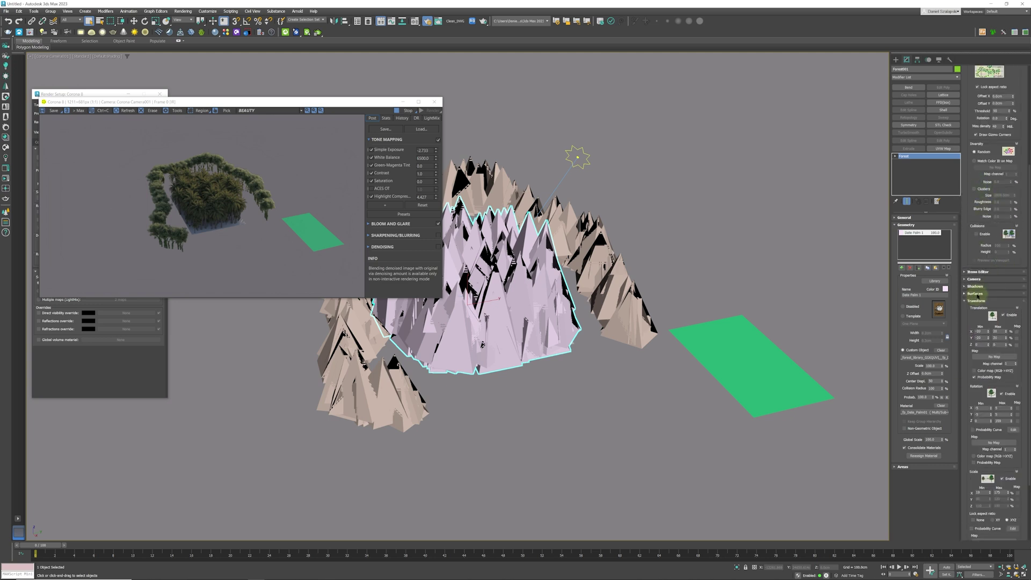
{"action": "left_click", "coordinate": [974, 294]}
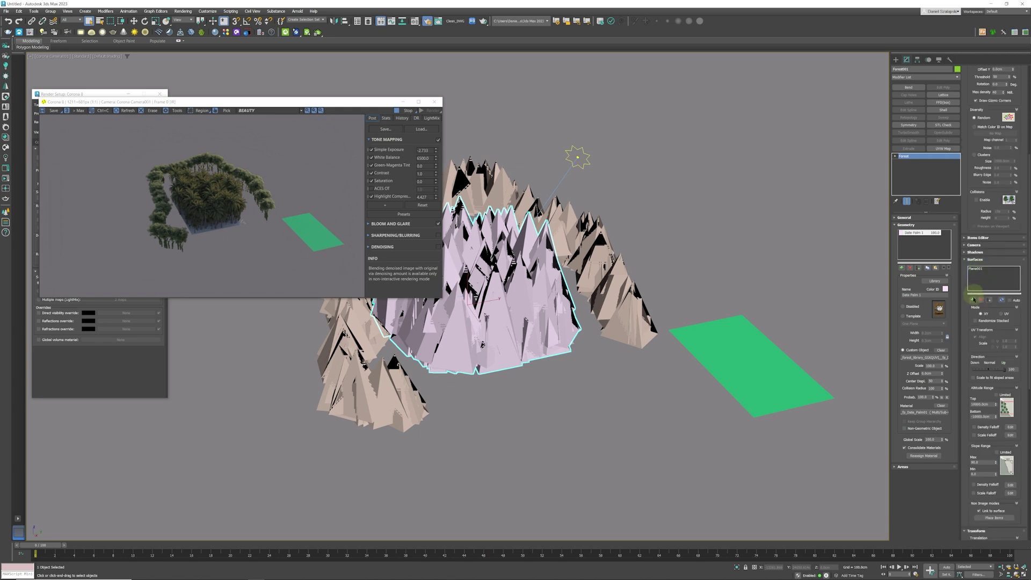
{"action": "left_click", "coordinate": [973, 299]}
{"action": "left_click", "coordinate": [768, 344]}
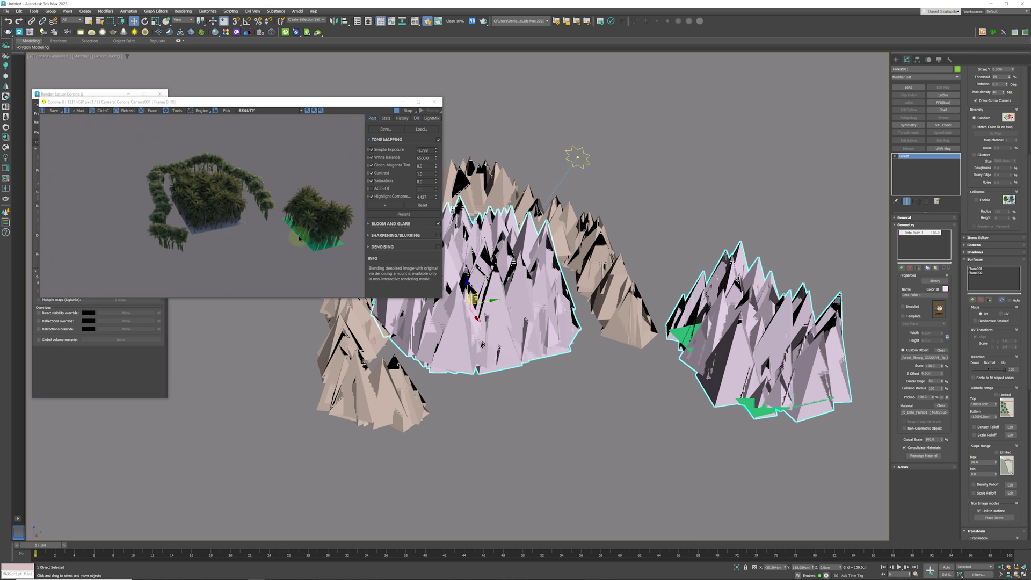
Draw a rectangle spline on the empty ground in front of the forests.
{"action": "left_click", "coordinate": [896, 60]}
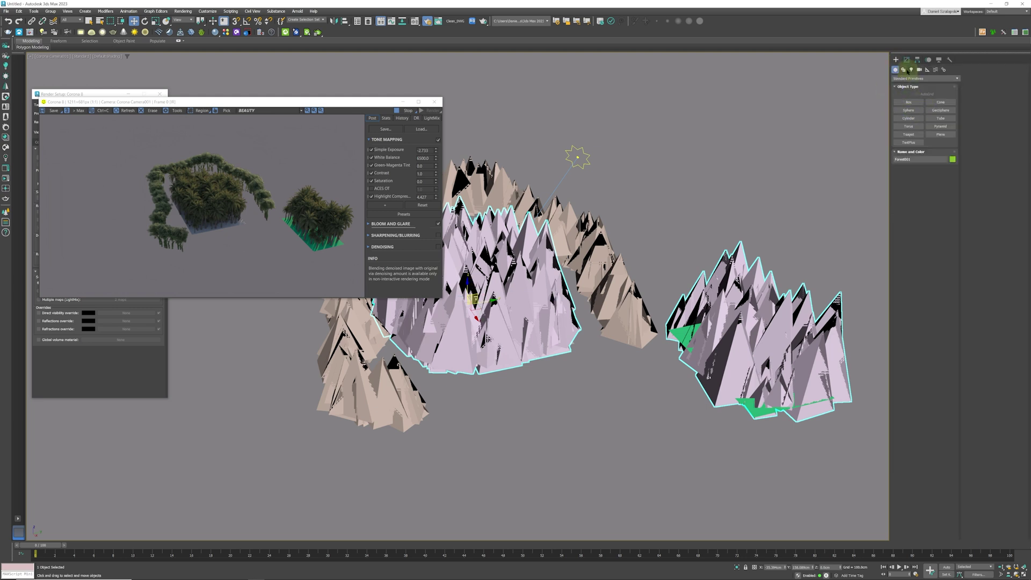
{"action": "left_click", "coordinate": [904, 69]}
{"action": "left_click", "coordinate": [940, 110]}
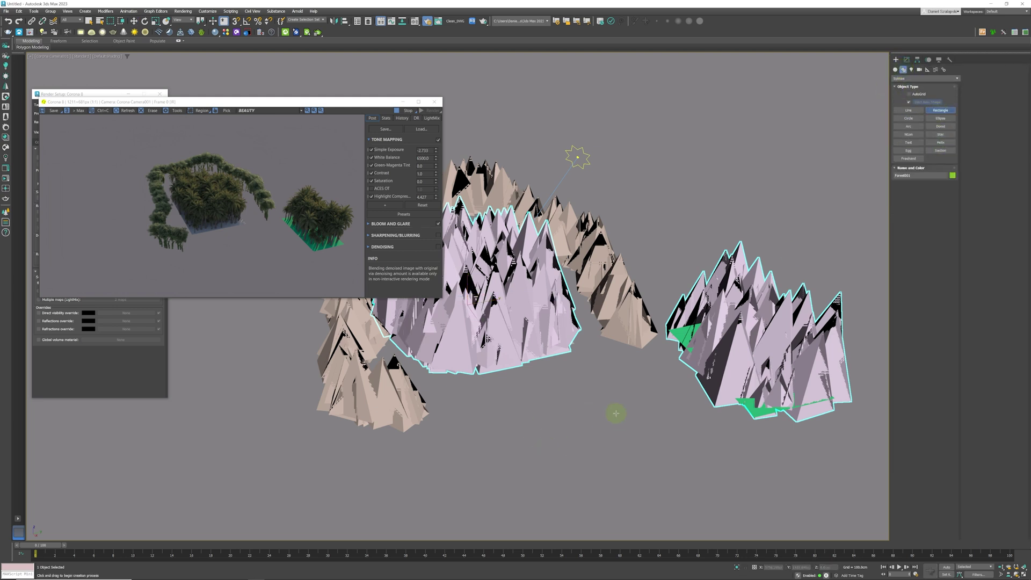
{"action": "left_click_drag", "start_coordinate": [616, 414], "coordinate": [517, 507]}
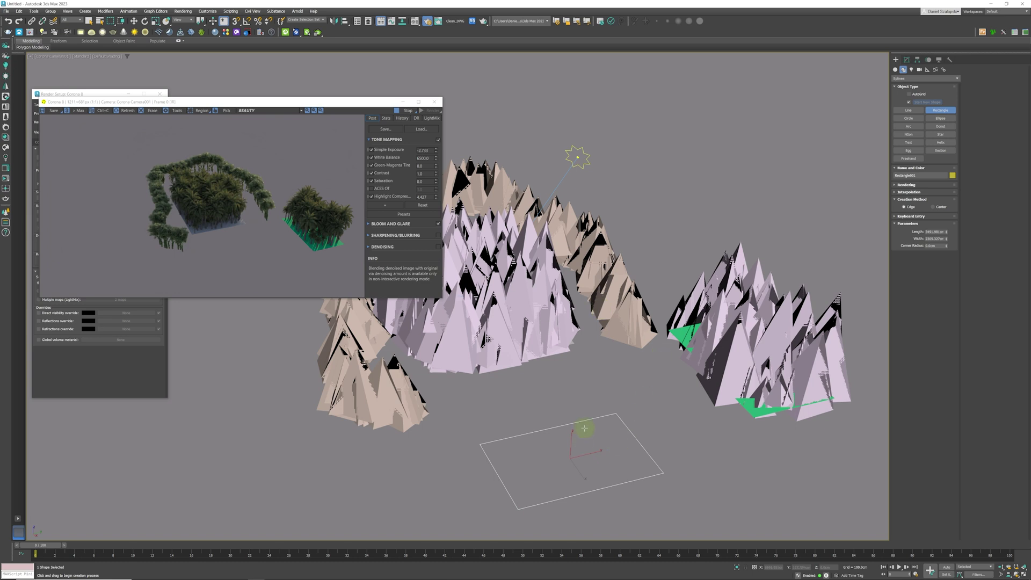
Move the green plane farther back so that its scattered trees follow it.
{"action": "middle_click_drag", "start_coordinate": [585, 439], "coordinate": [603, 422]}
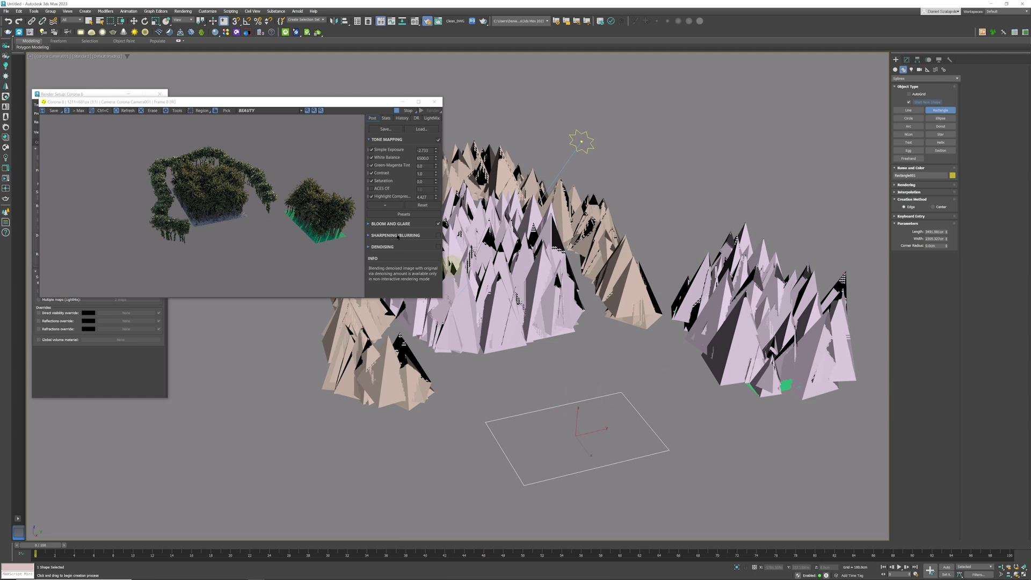
{"action": "key", "text": "w"}
{"action": "left_click", "coordinate": [855, 403]}
{"action": "left_click", "coordinate": [751, 387]}
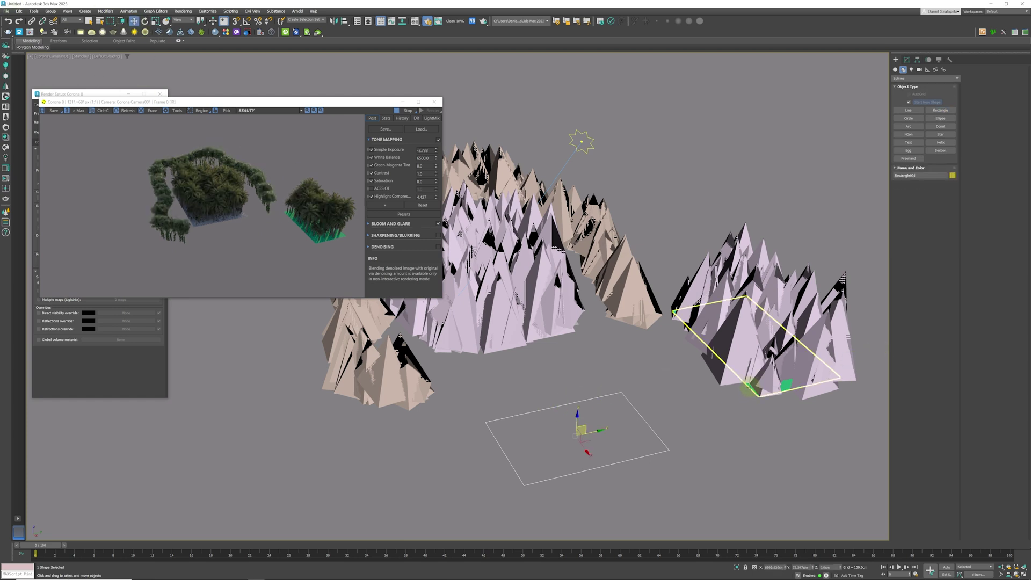
{"action": "left_click_drag", "start_coordinate": [757, 321], "coordinate": [774, 271]}
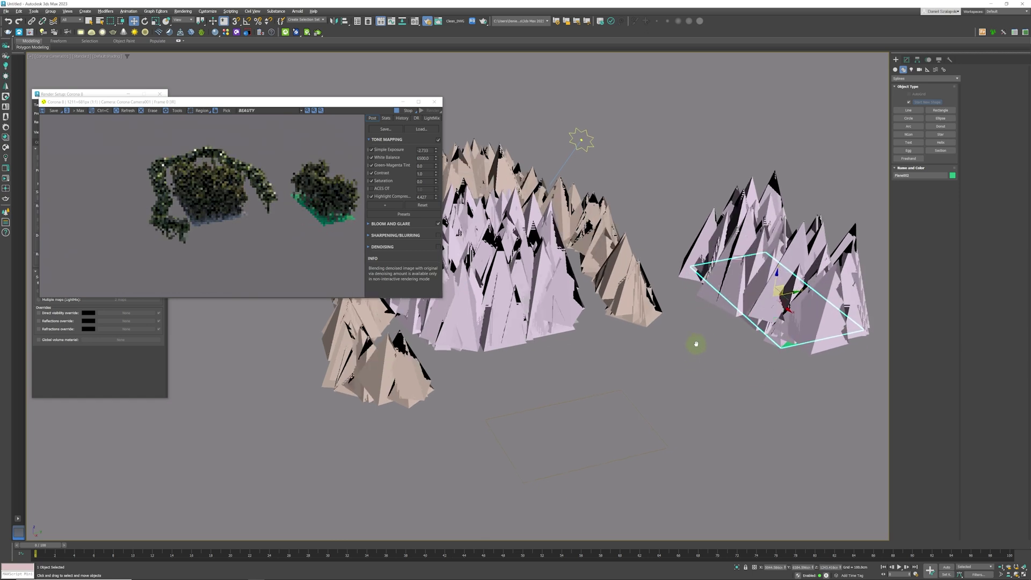
Create a Forest Pro object that uses the rectangle spline in front of the forests as its scattering area.
{"action": "left_click", "coordinate": [592, 396]}
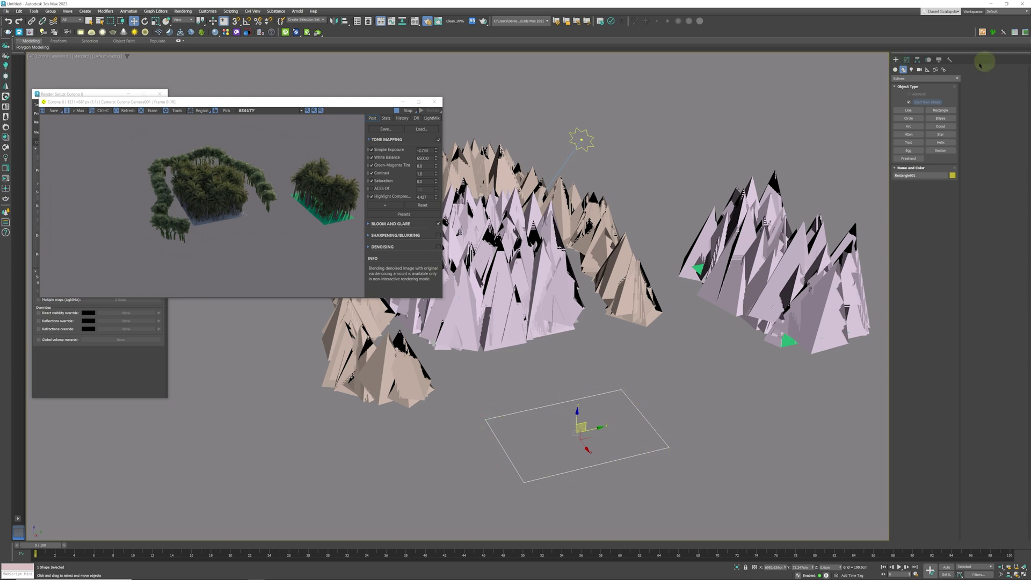
{"action": "left_click", "coordinate": [906, 59]}
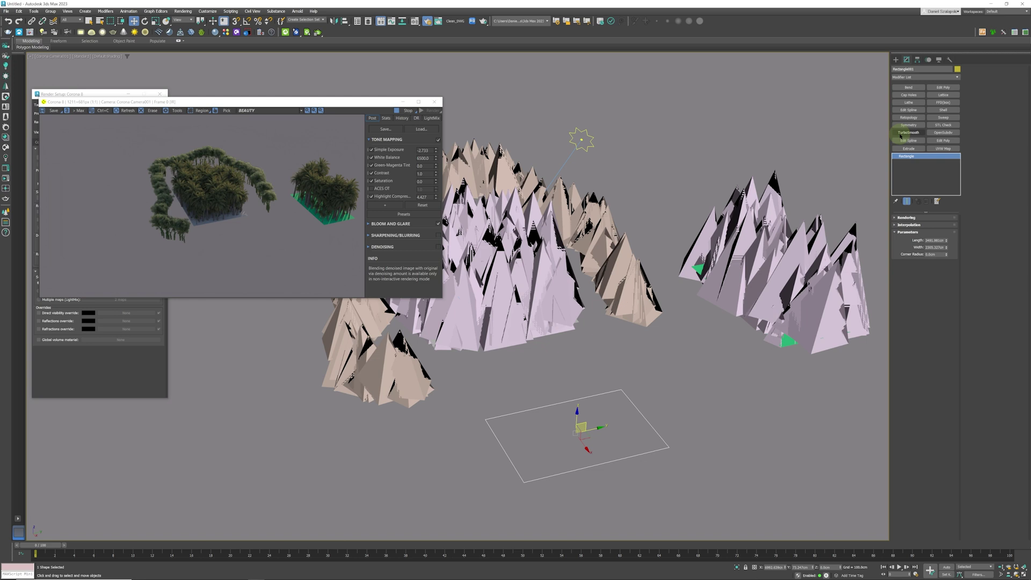
{"action": "left_click", "coordinate": [896, 59]}
{"action": "left_click", "coordinate": [895, 69]}
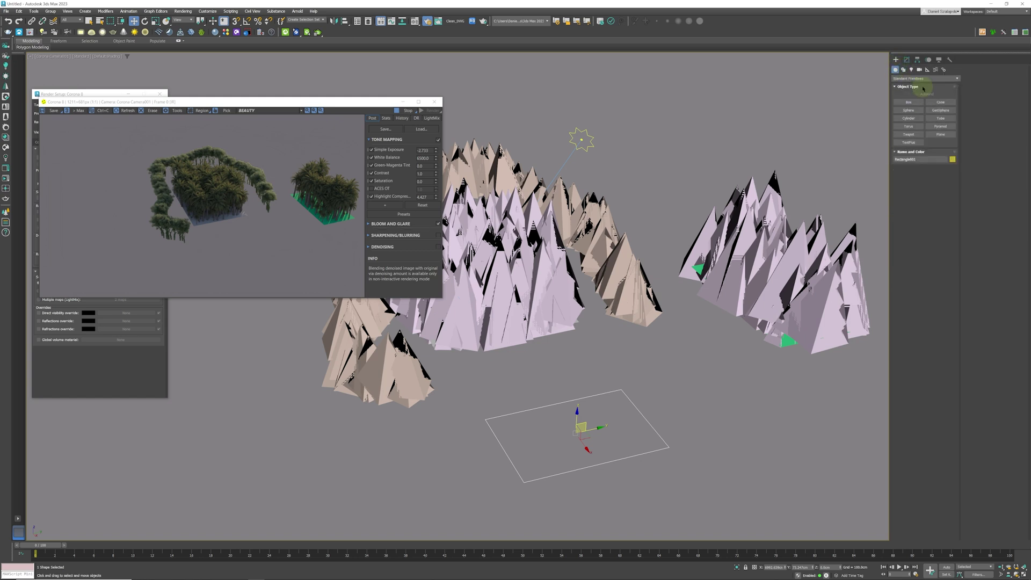
{"action": "left_click", "coordinate": [924, 78]}
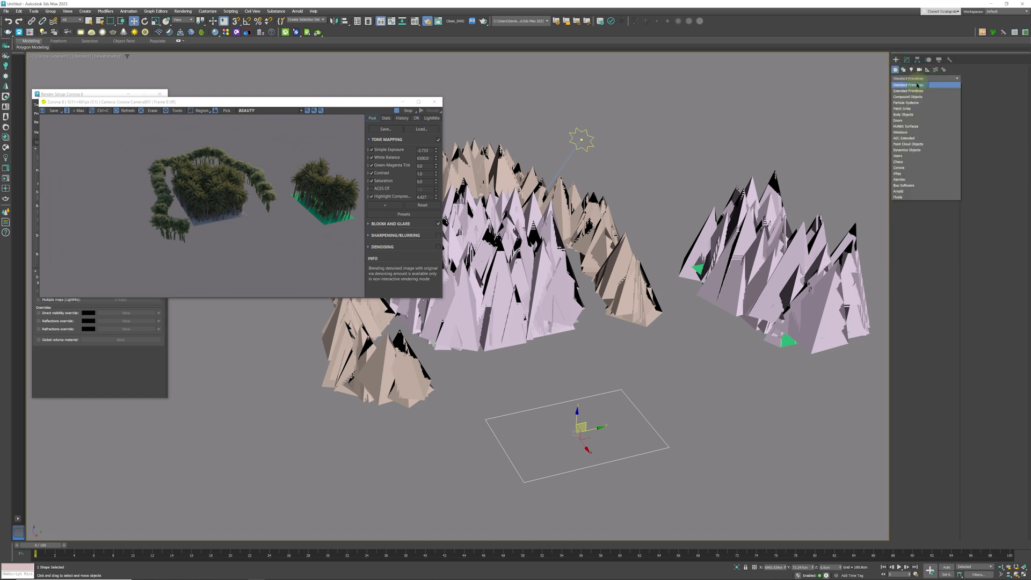
{"action": "left_click", "coordinate": [911, 185]}
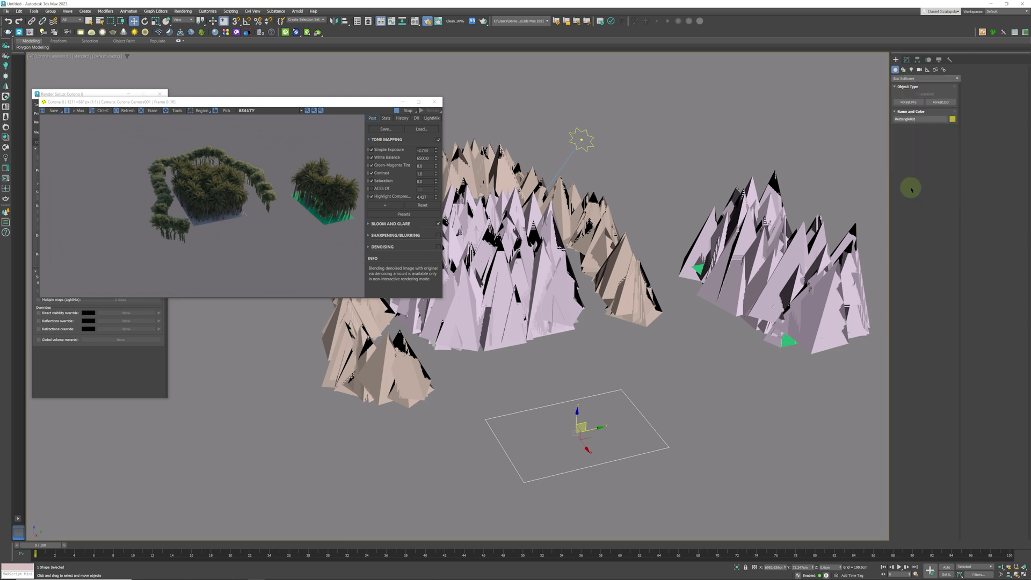
{"action": "left_click", "coordinate": [908, 102]}
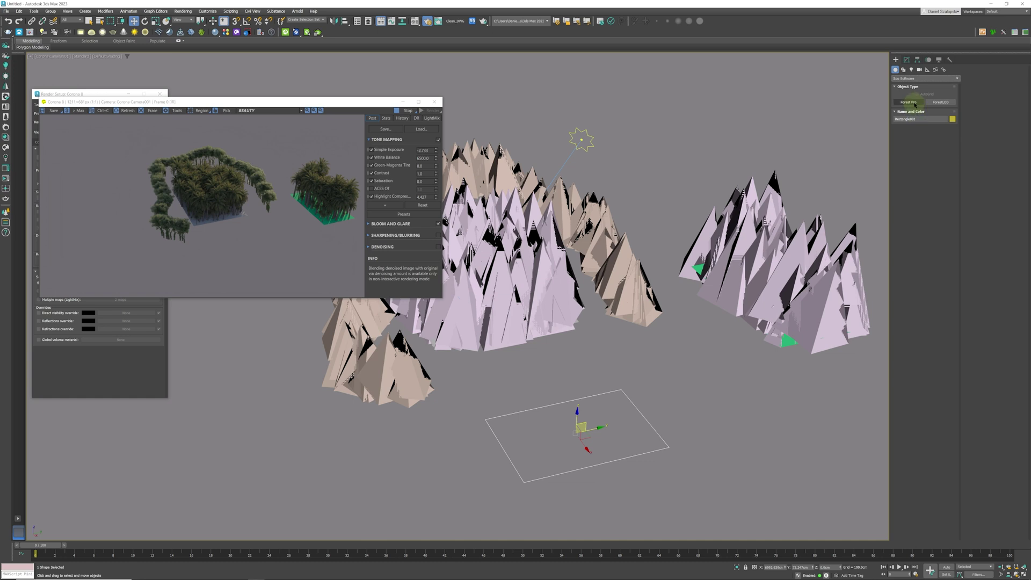
{"action": "left_click", "coordinate": [585, 398]}
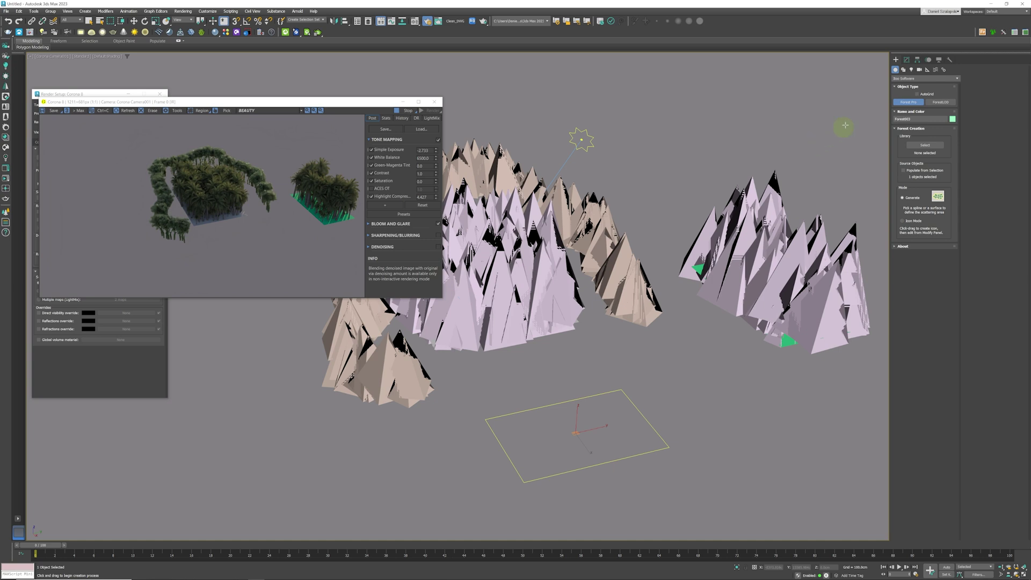
{"action": "left_click", "coordinate": [906, 60]}
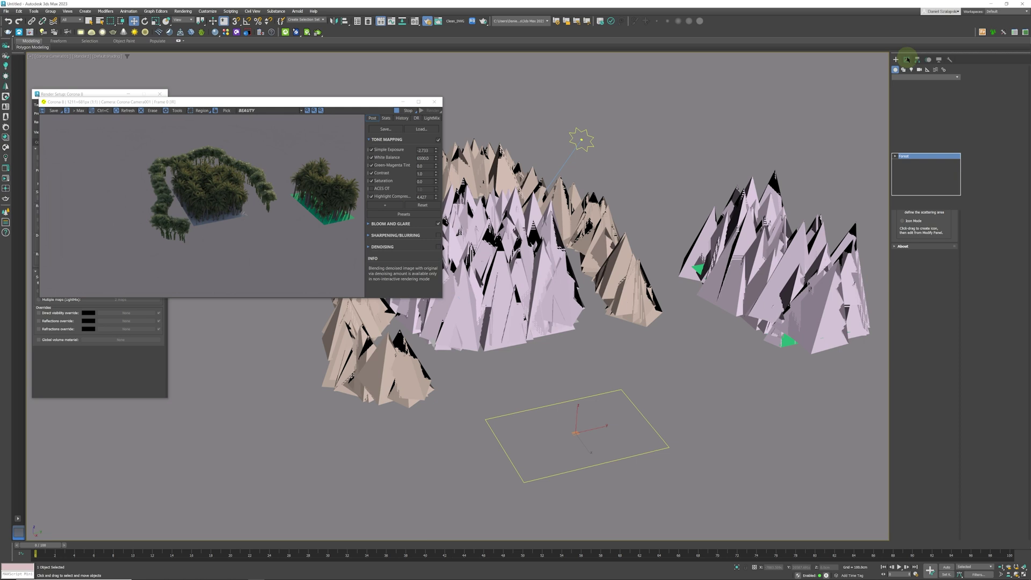
{"action": "left_click", "coordinate": [525, 483]}
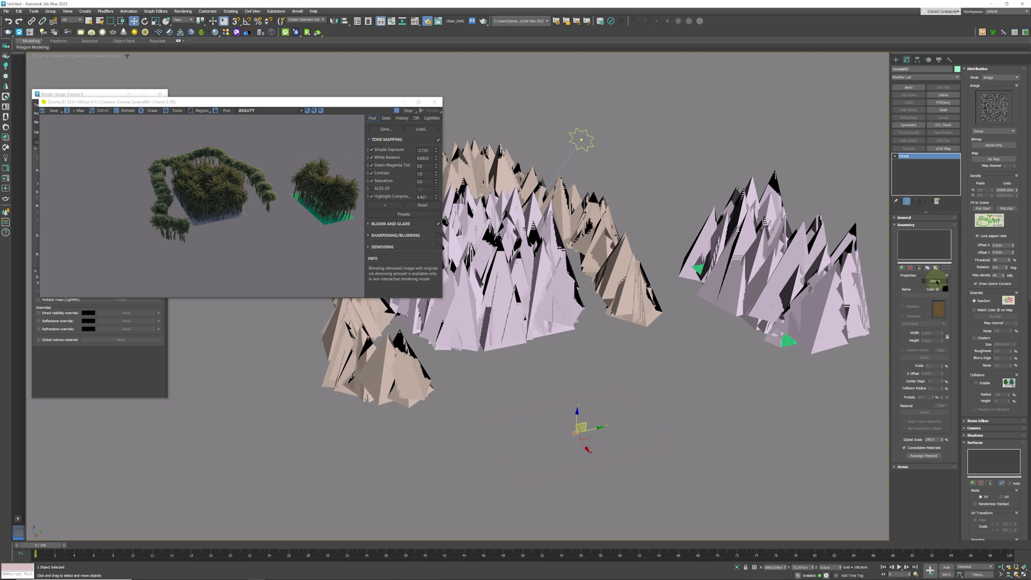
Close the Corona frame buffer to stop the interactive render that blocks the Forest library.
{"action": "left_click", "coordinate": [935, 281]}
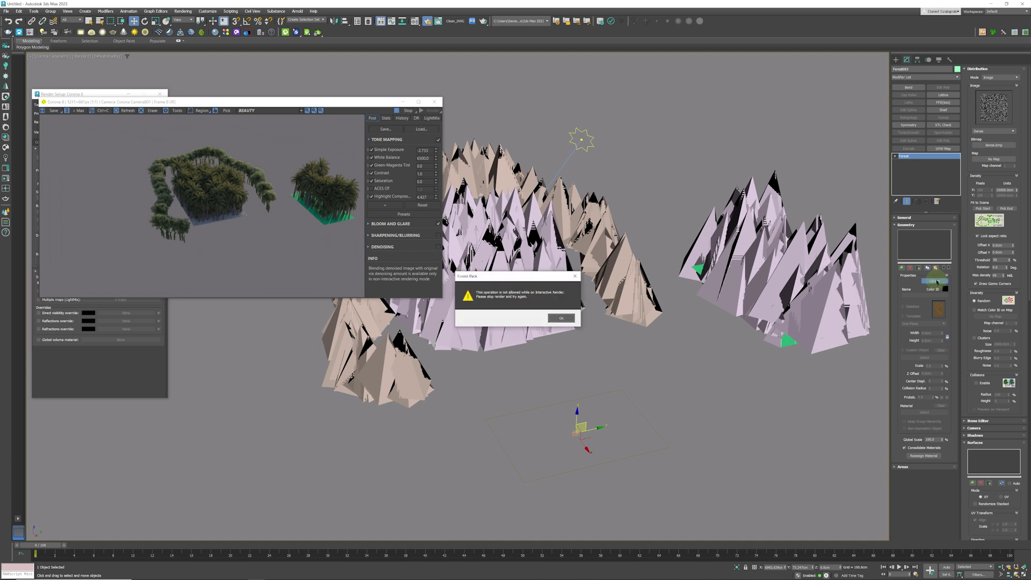
{"action": "left_click", "coordinate": [561, 319]}
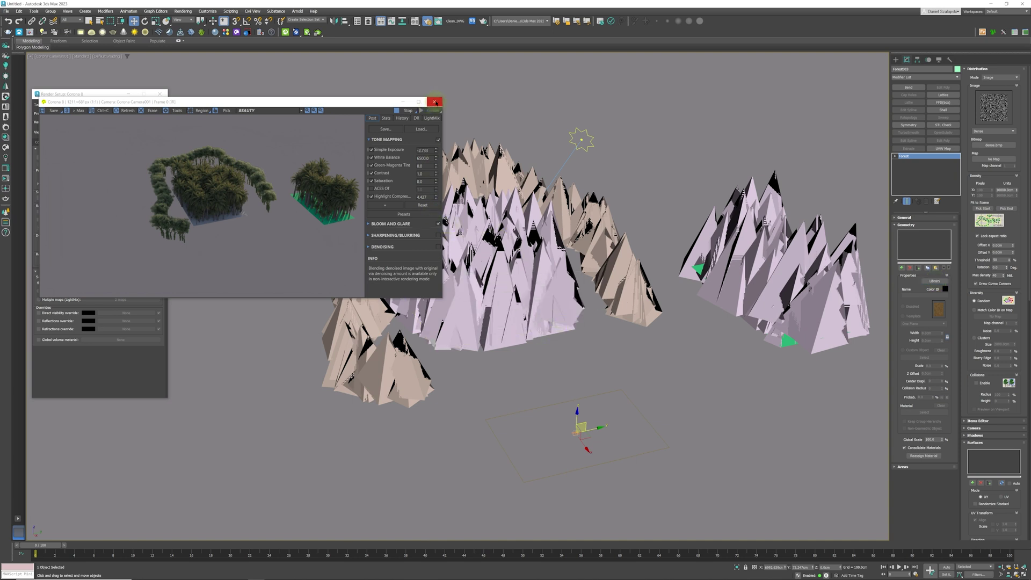
{"action": "left_click", "coordinate": [435, 101]}
{"action": "left_click", "coordinate": [572, 309]}
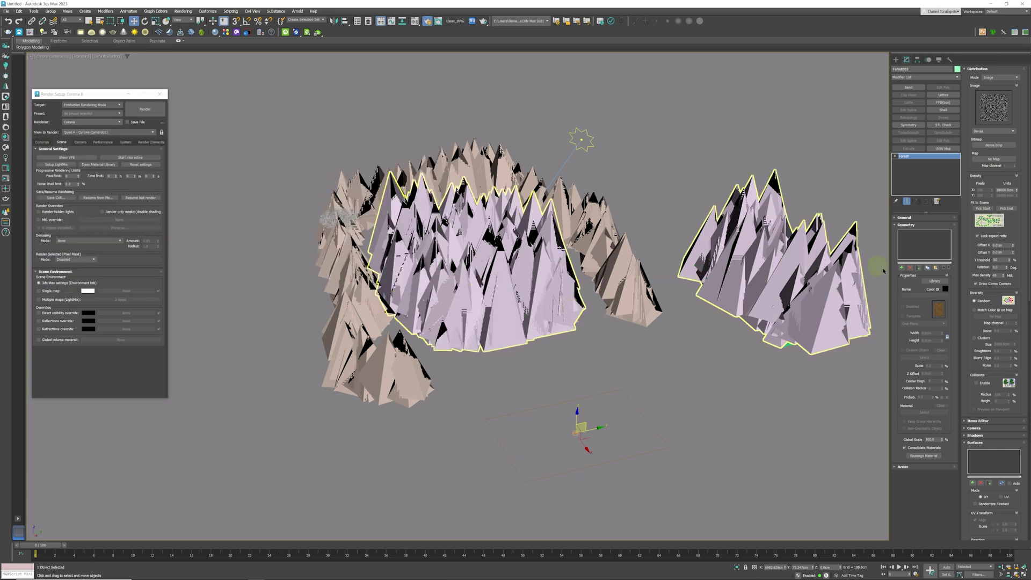
Load the large daisy preset in the second row of the Lawns library into the new forest, rescaling it to the system units.
{"action": "left_click", "coordinate": [934, 280]}
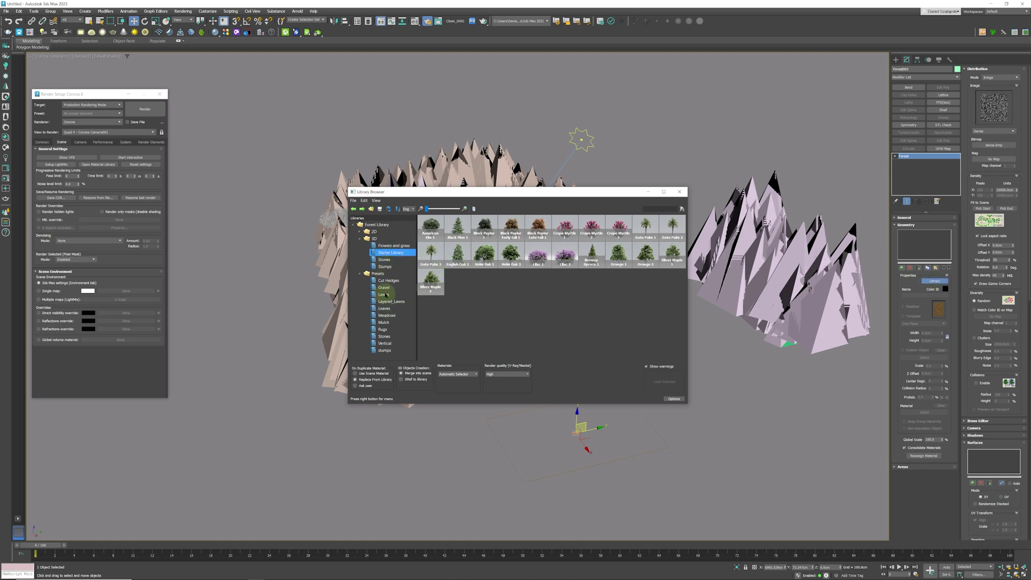
{"action": "left_click", "coordinate": [385, 288]}
{"action": "left_click", "coordinate": [384, 294]}
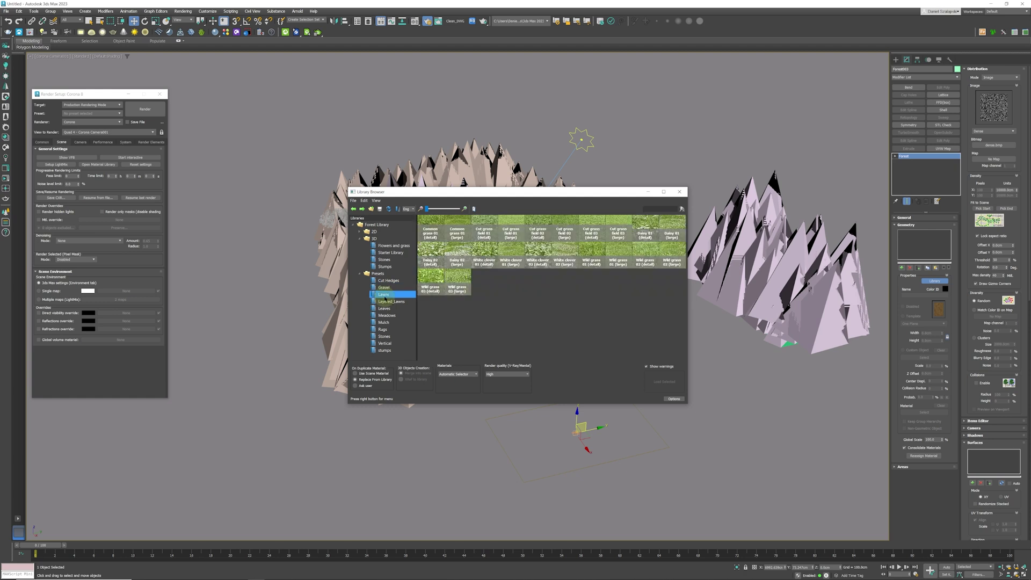
{"action": "left_click", "coordinate": [479, 305]}
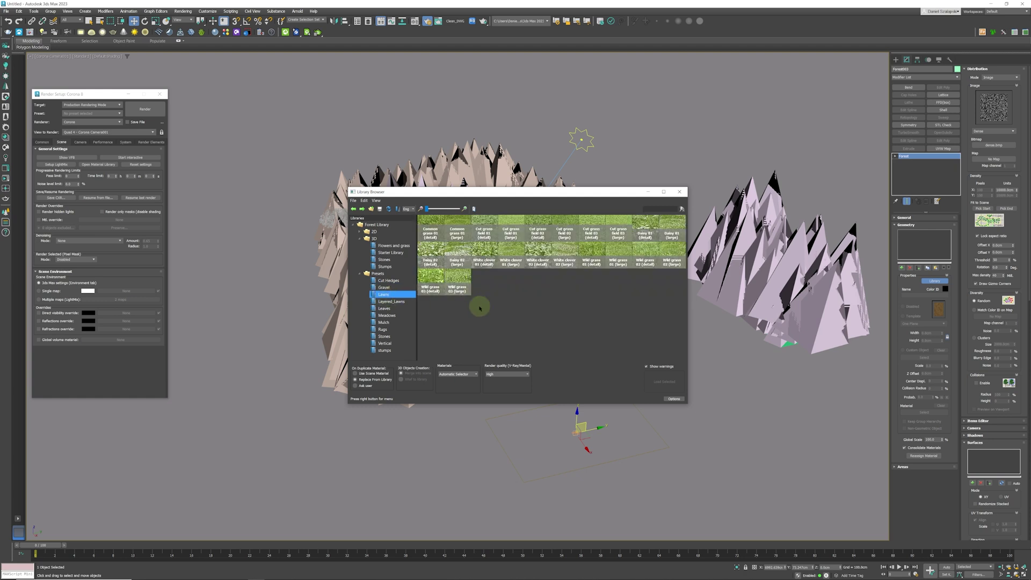
{"action": "left_click", "coordinate": [457, 256]}
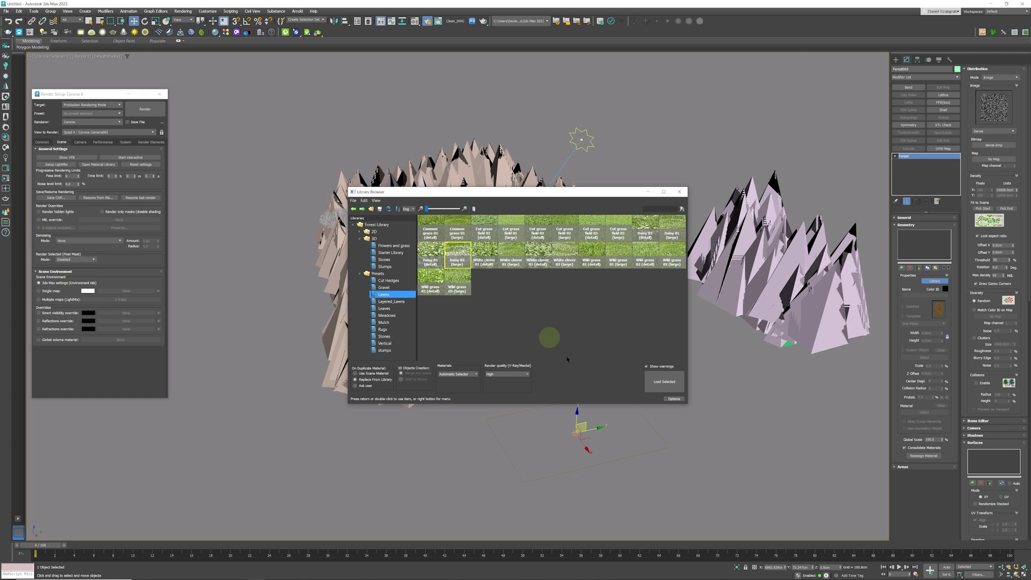
{"action": "left_click", "coordinate": [663, 381]}
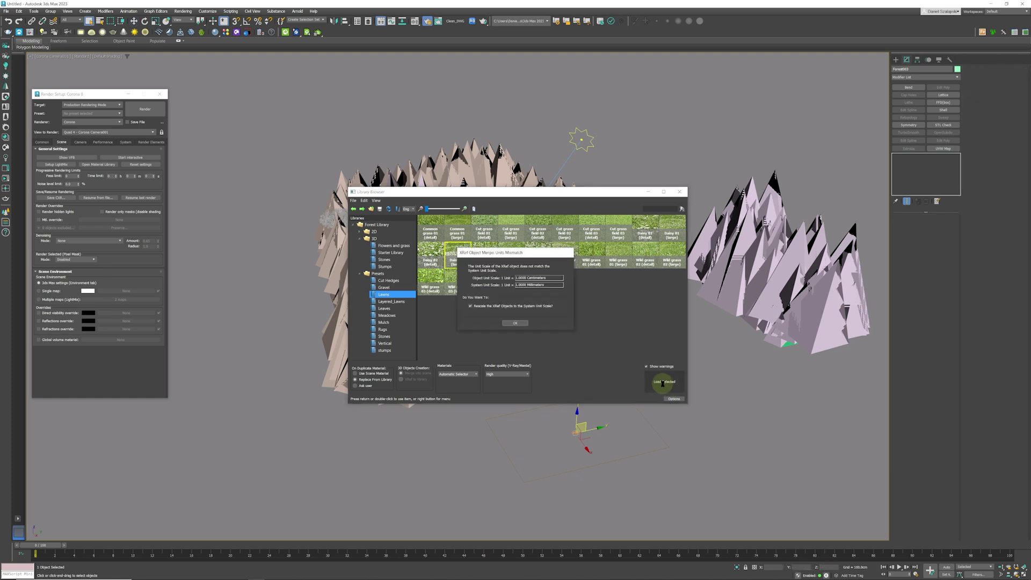
{"action": "left_click", "coordinate": [514, 323]}
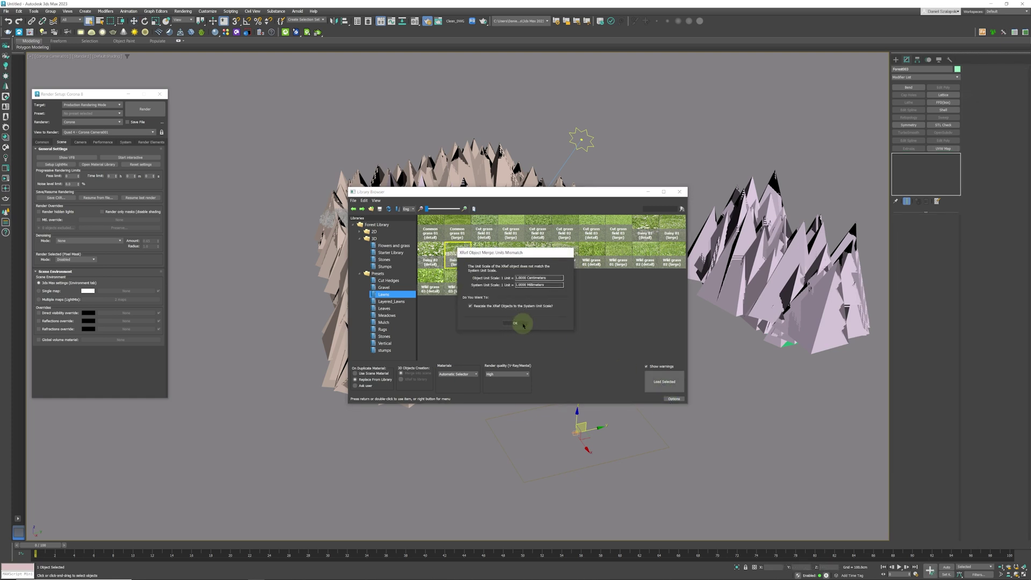
{"action": "left_click", "coordinate": [549, 315]}
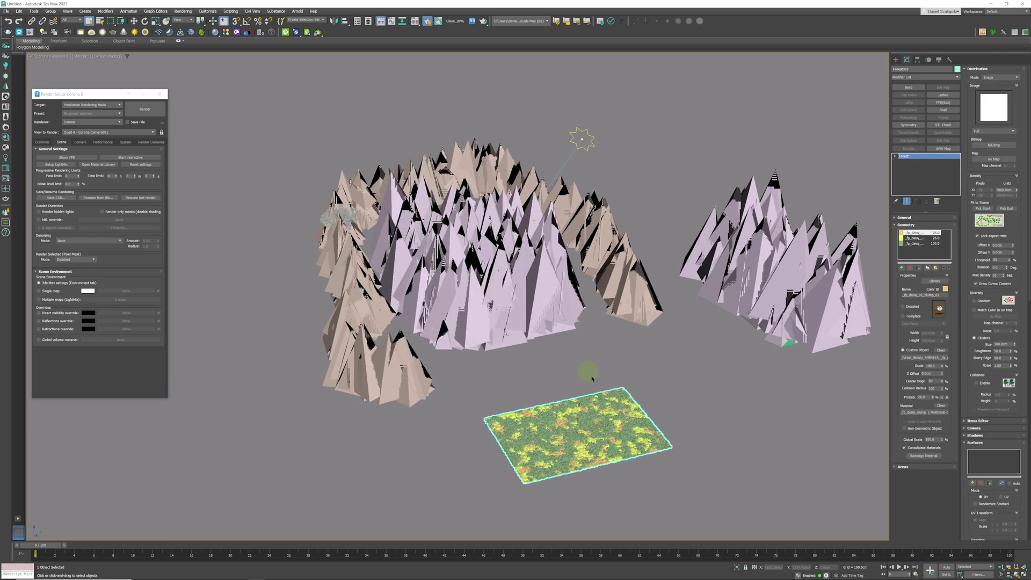
Dolly and truck the Corona camera closer so that the flowering lawn is framed in front of the trees.
{"action": "mouse_move", "coordinate": [1010, 565]}
{"action": "left_click", "coordinate": [1001, 567]}
{"action": "left_click_drag", "start_coordinate": [720, 463], "coordinate": [718, 437]}
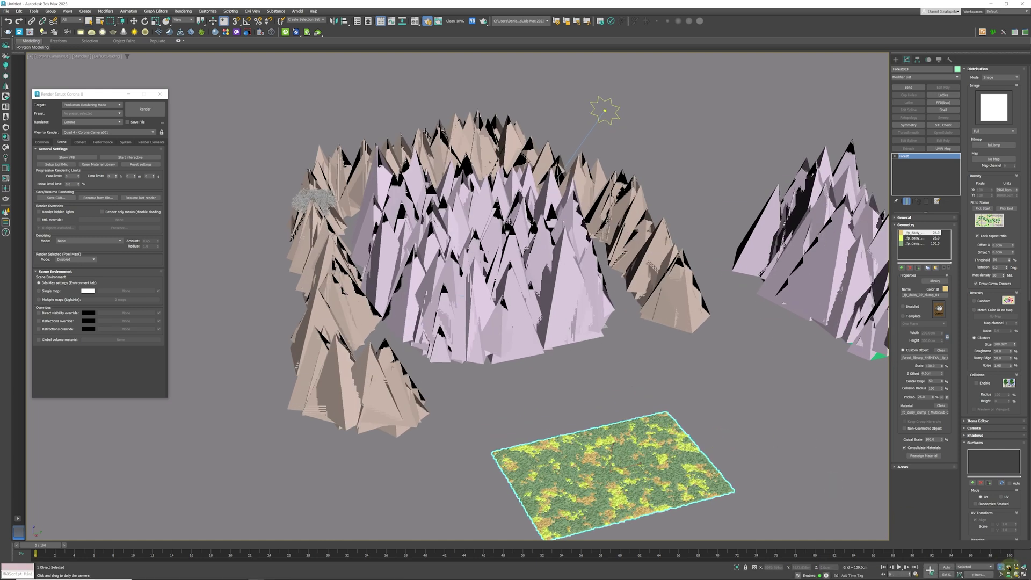
{"action": "middle_click_drag", "start_coordinate": [718, 437], "coordinate": [835, 491]}
{"action": "left_click", "coordinate": [1000, 567]}
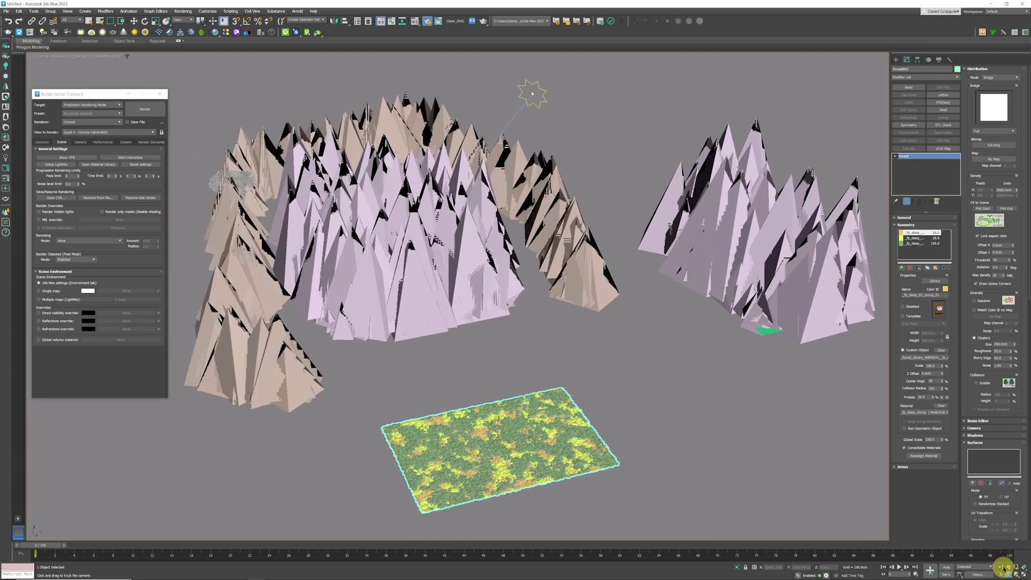
{"action": "left_click_drag", "start_coordinate": [536, 413], "coordinate": [534, 405]}
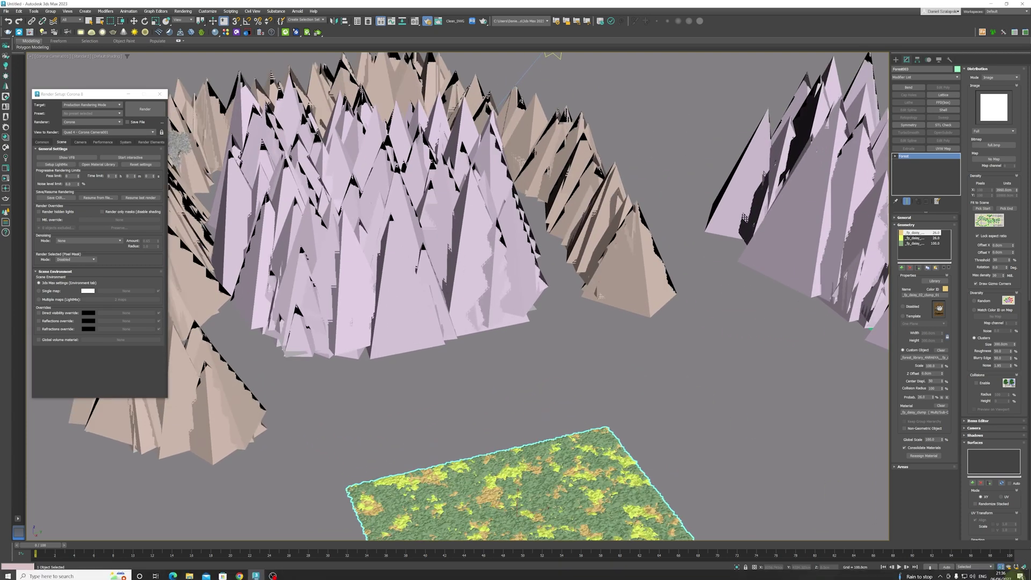
{"action": "left_click", "coordinate": [1002, 574]}
{"action": "left_click_drag", "start_coordinate": [748, 468], "coordinate": [712, 415]}
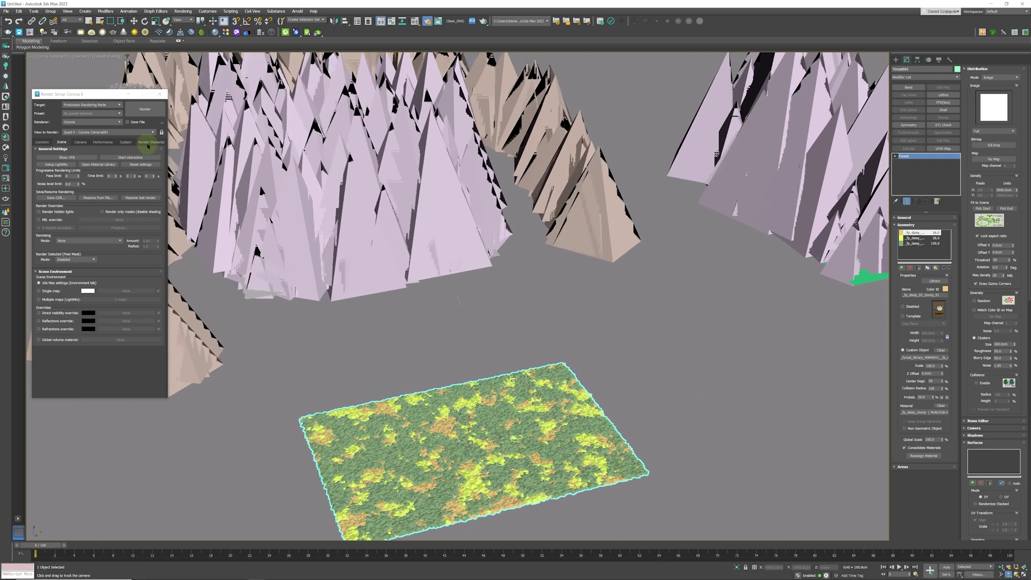
Select the Corona camera's target and raise it to tilt the view up toward the trees.
{"action": "left_click", "coordinate": [53, 56]}
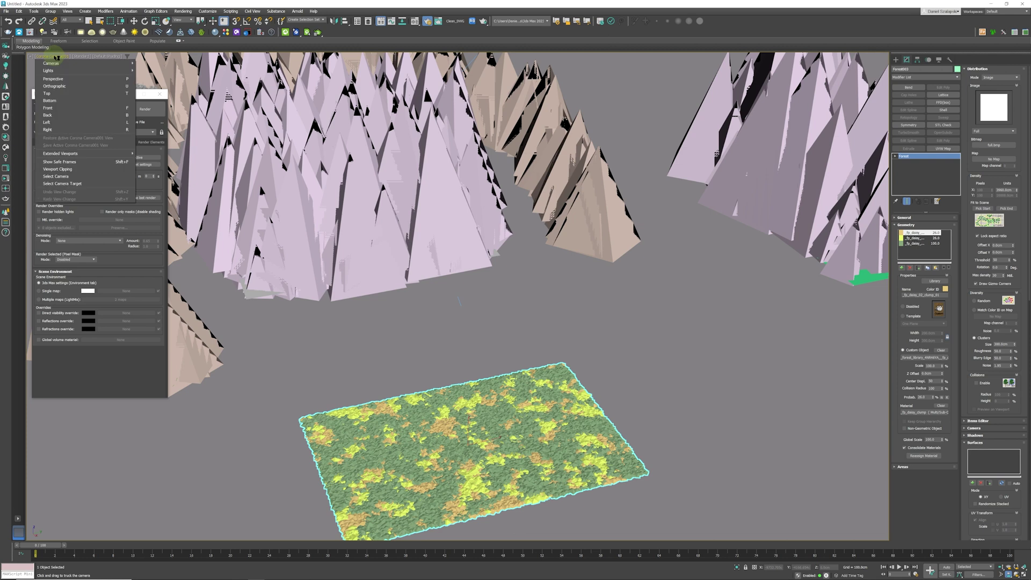
{"action": "left_click", "coordinate": [67, 183]}
{"action": "right_click", "coordinate": [341, 122]}
{"action": "left_click", "coordinate": [365, 127]}
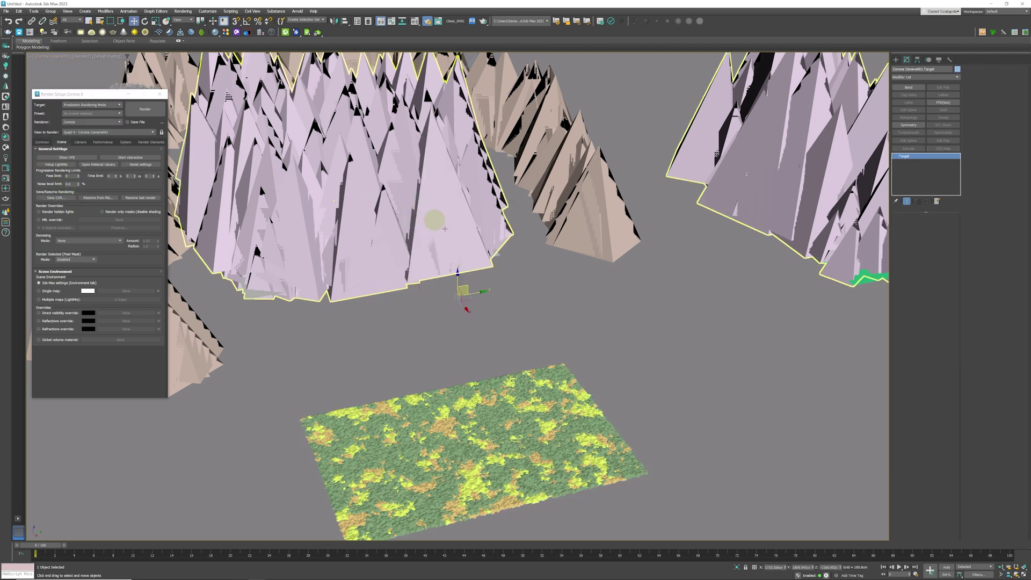
{"action": "left_click_drag", "start_coordinate": [460, 288], "coordinate": [463, 214]}
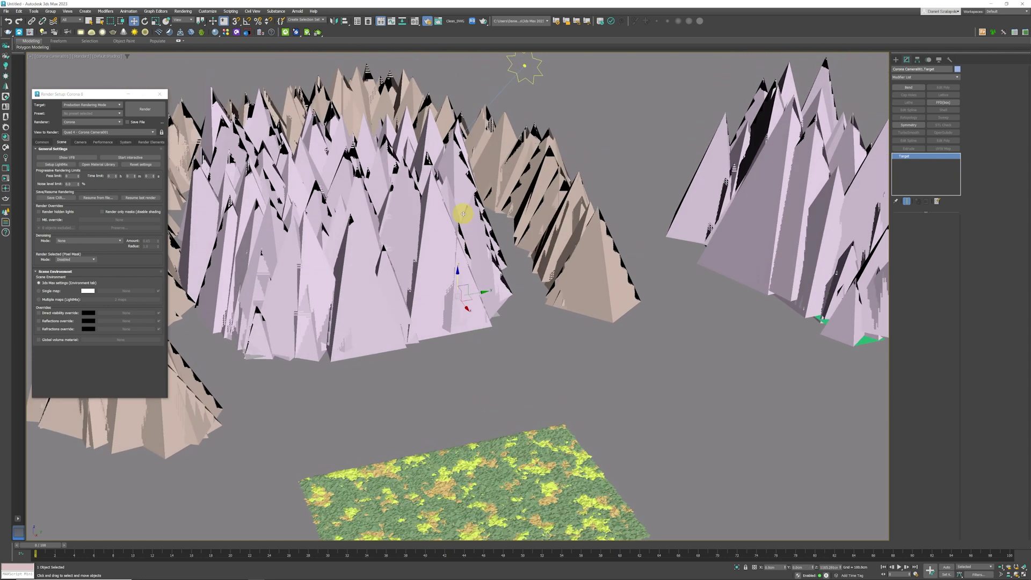
Start the Corona interactive render and move its frame buffer clear of the Render Setup window.
{"action": "left_click", "coordinate": [133, 157]}
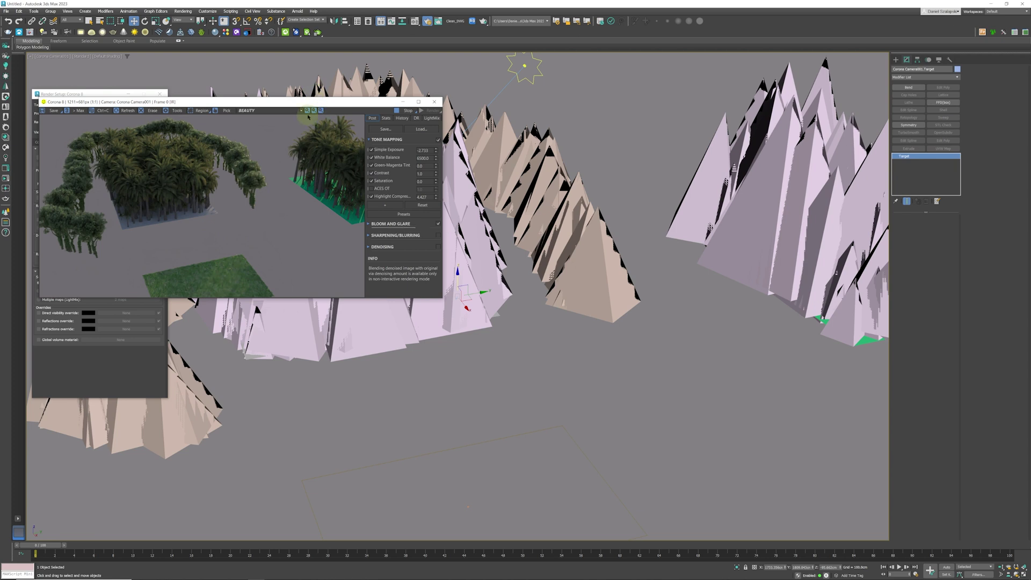
{"action": "left_click_drag", "start_coordinate": [306, 106], "coordinate": [522, 122]}
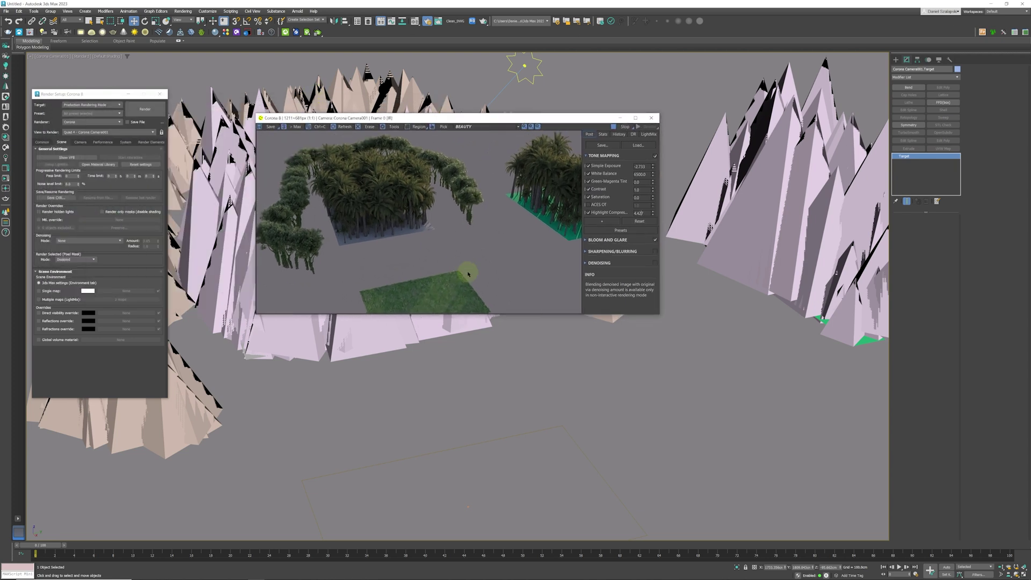